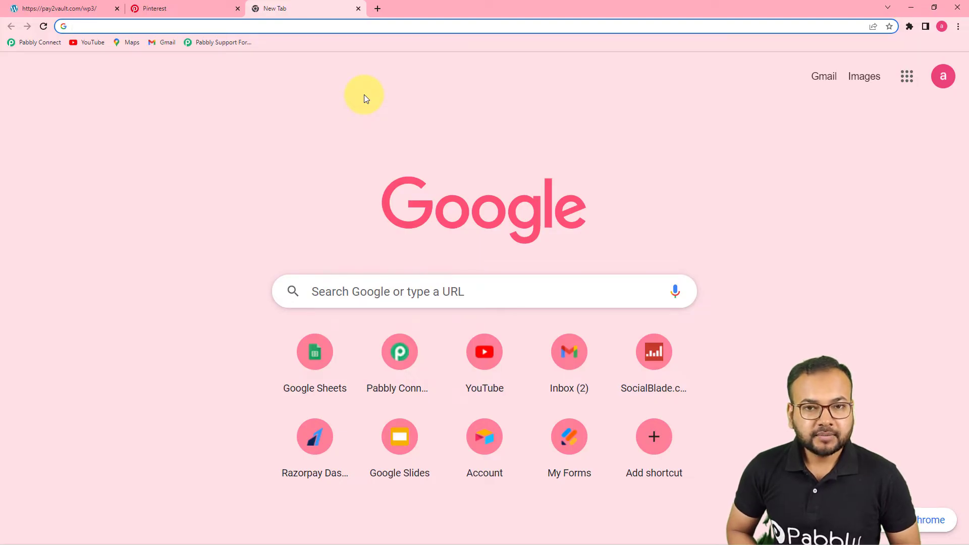
Step: Open Pabbly Connect and create a workflow named "Create WordPress Post from Pinterest Pins Automatically"
click(39, 44)
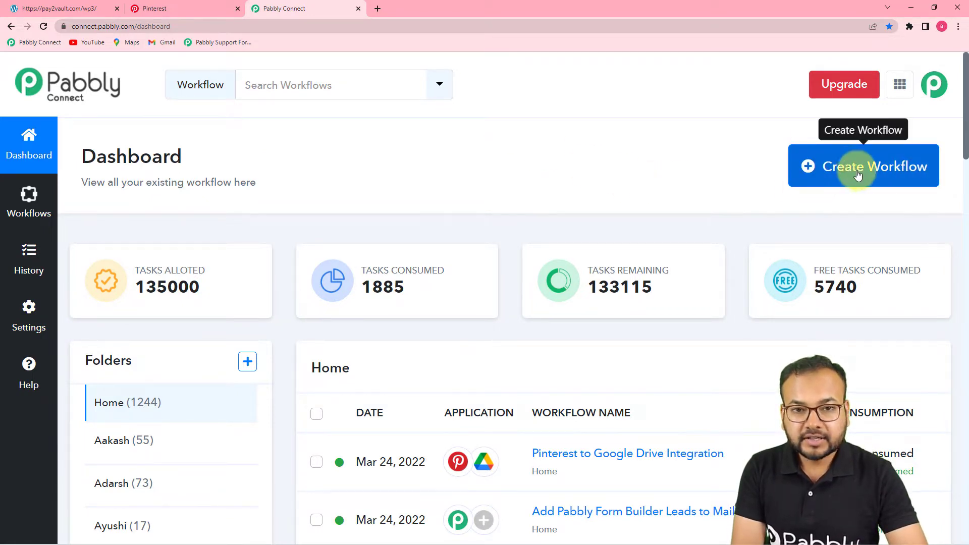
click(883, 168)
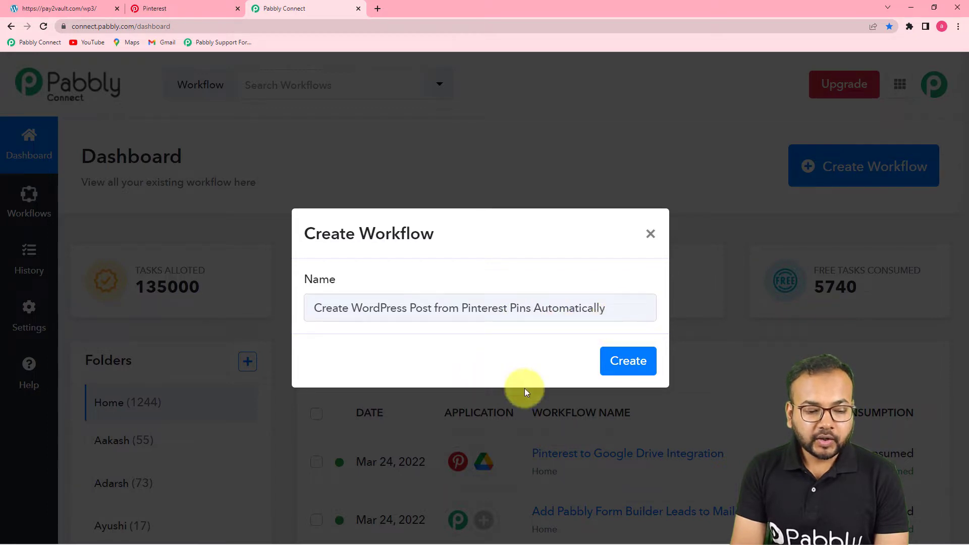
click(621, 363)
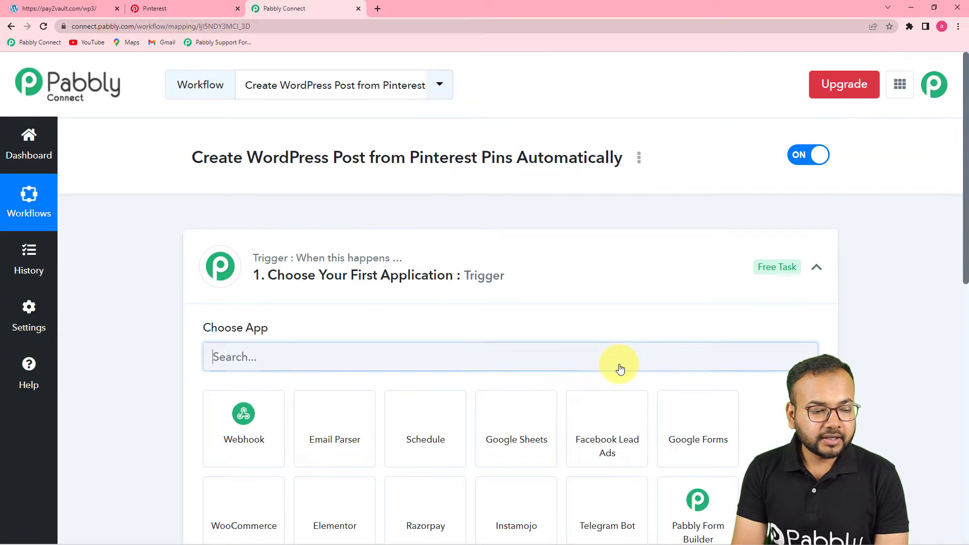
click(817, 270)
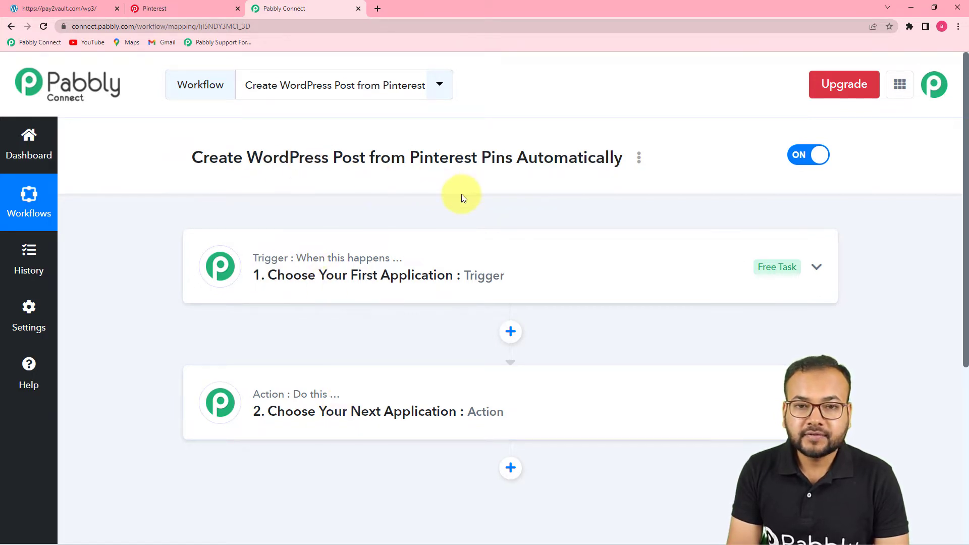
Step: Choose Pinterest as the trigger application and set its trigger event to New Pin
click(352, 294)
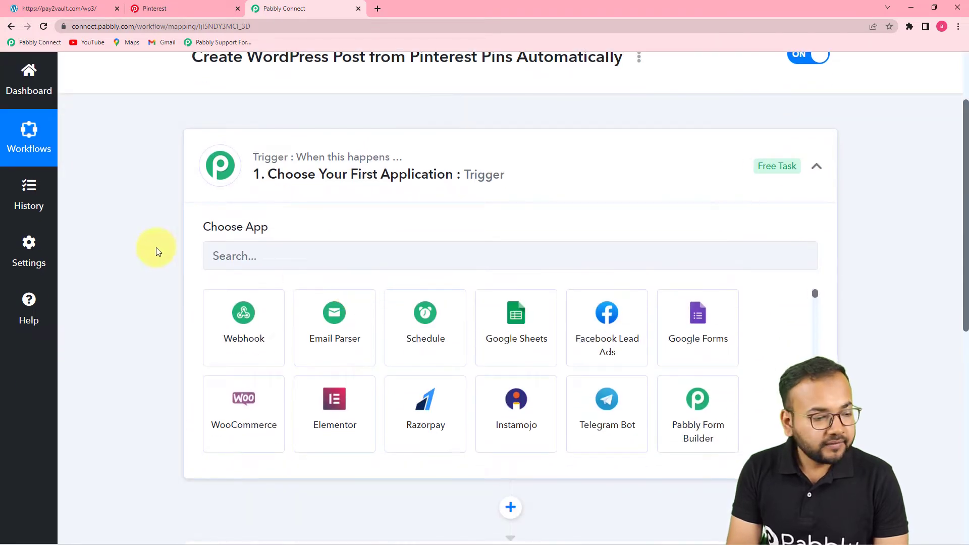
click(316, 258)
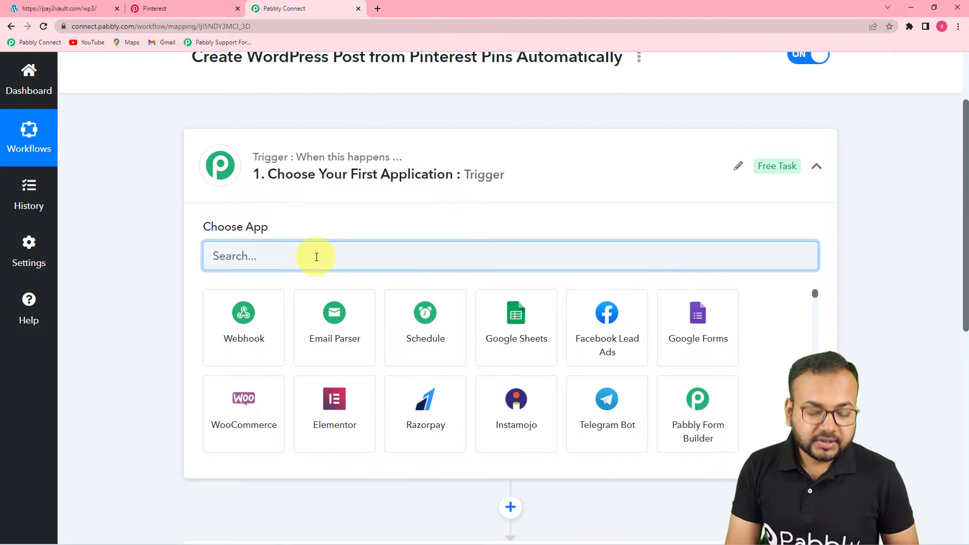
text(pi)
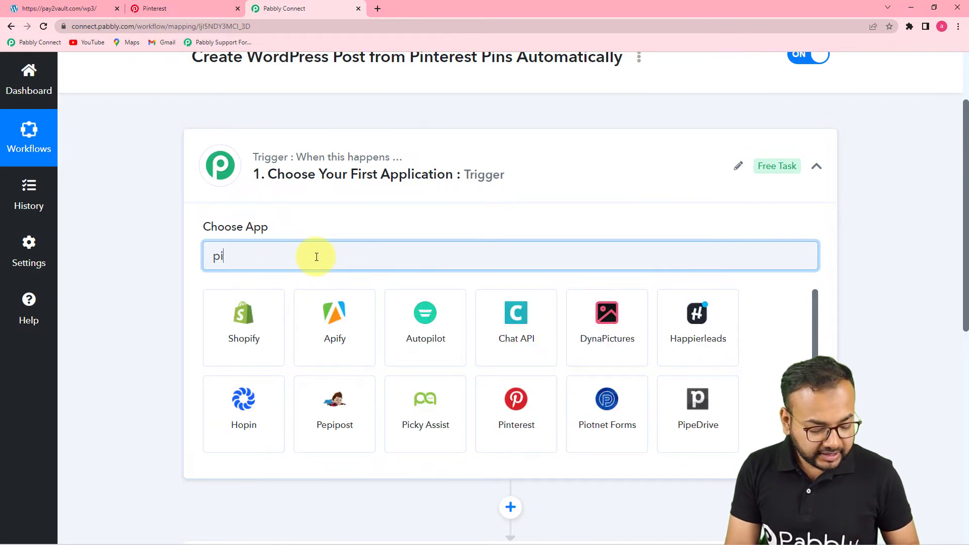
text(nter)
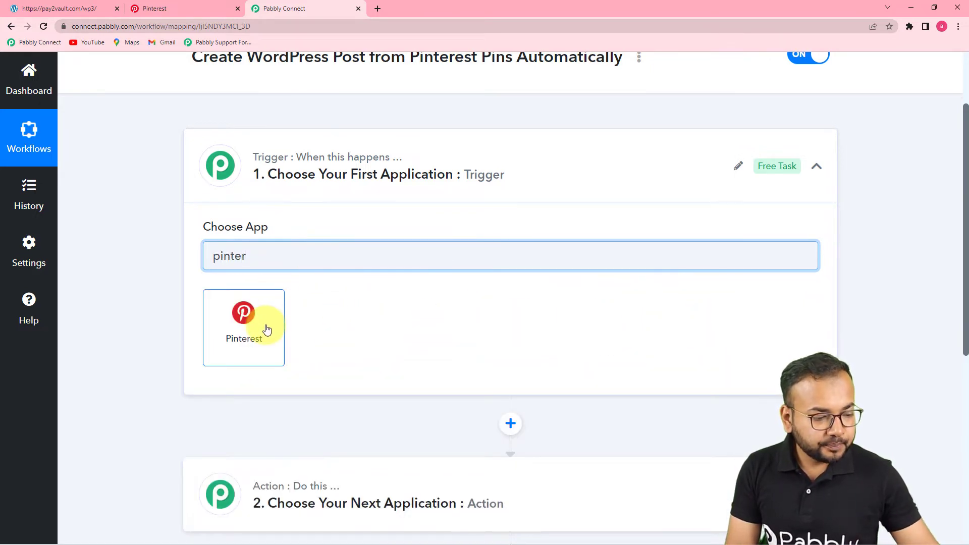
click(267, 330)
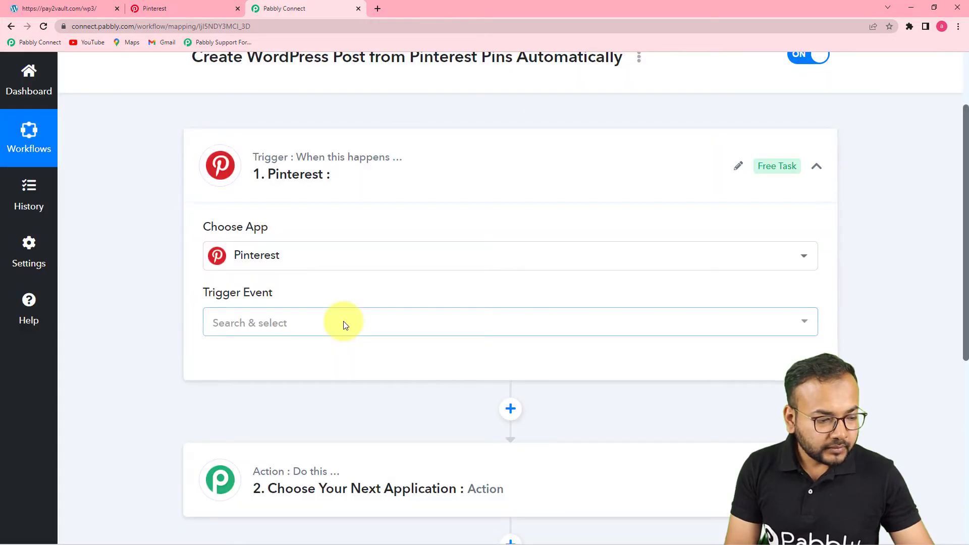
scroll(354, 308, down, 2)
click(327, 216)
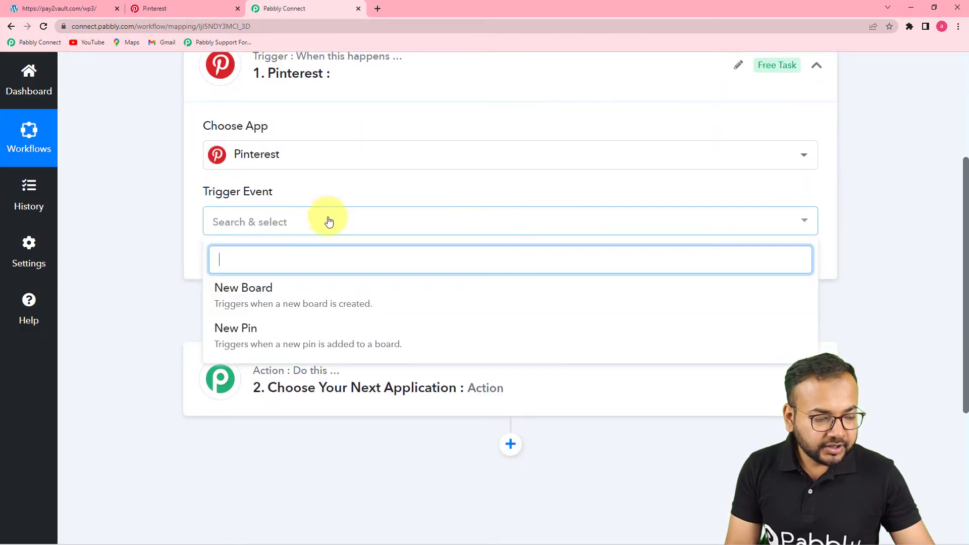
click(256, 335)
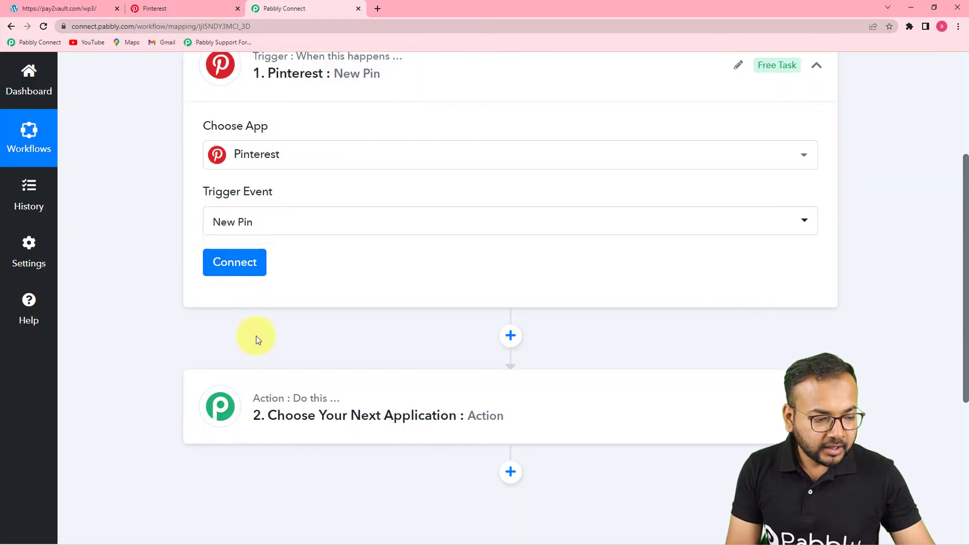
Step: Add a new Pinterest connection for the trigger and authorize access to the logged-in Pinterest account
click(235, 258)
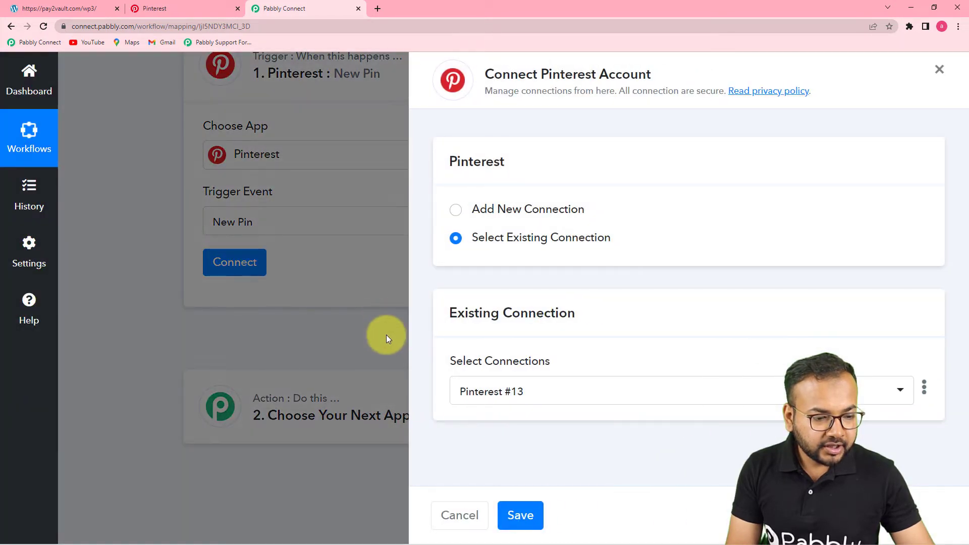
click(453, 214)
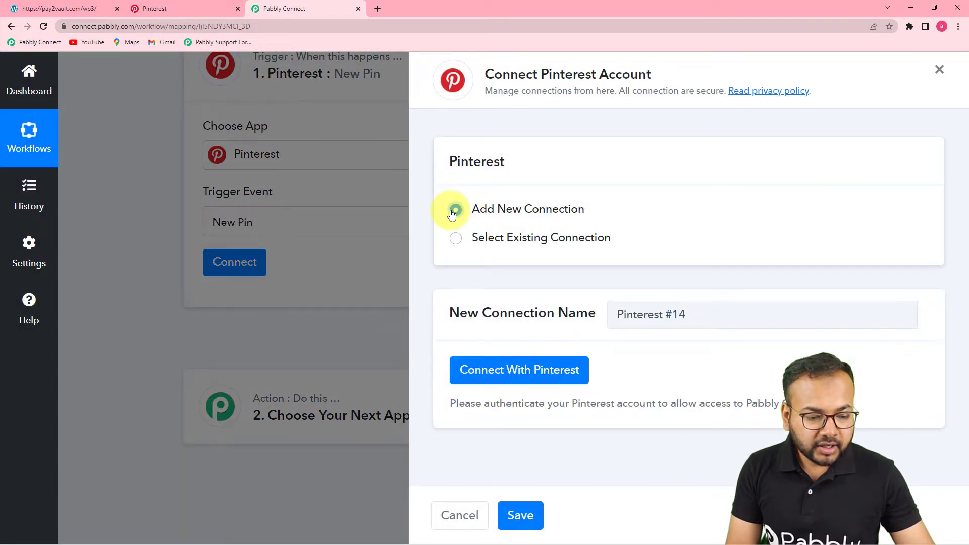
click(497, 382)
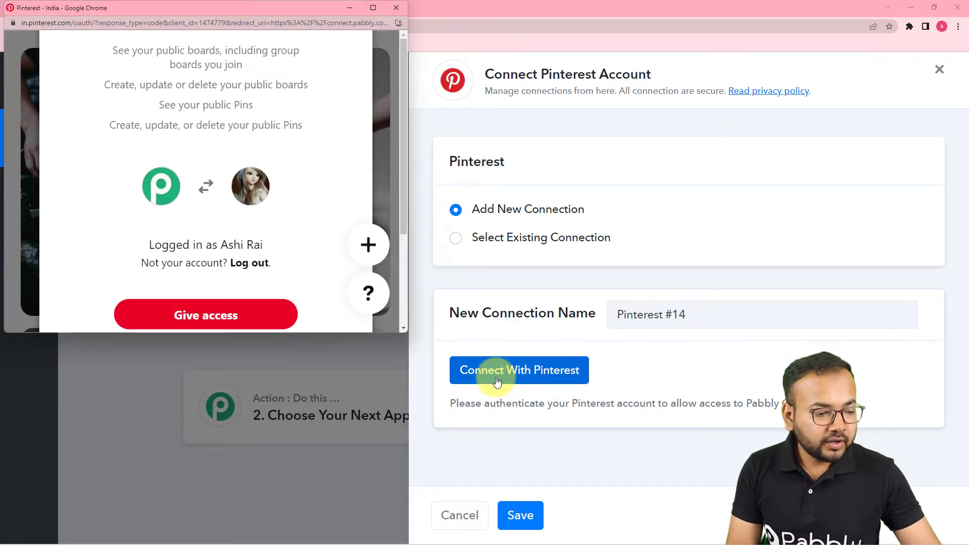
scroll(296, 183, down, 2)
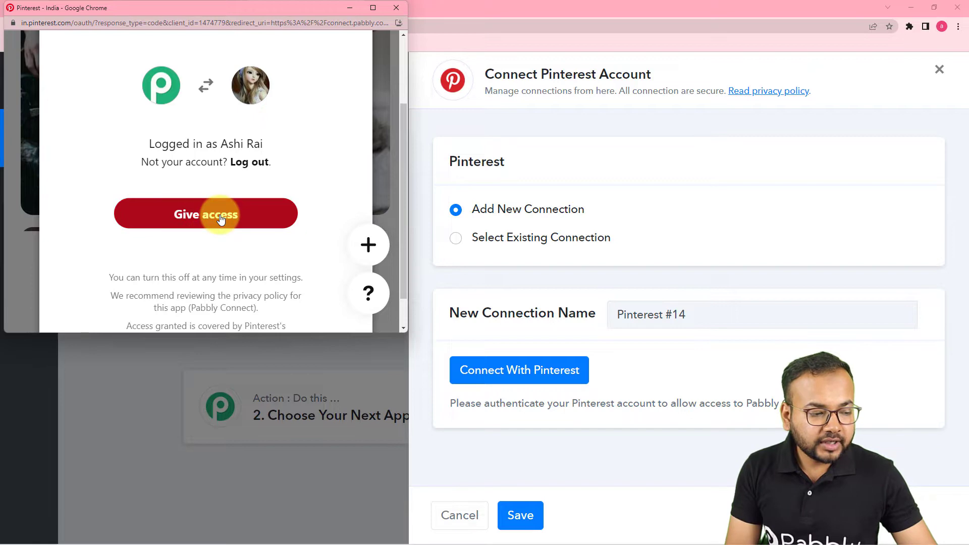
click(280, 218)
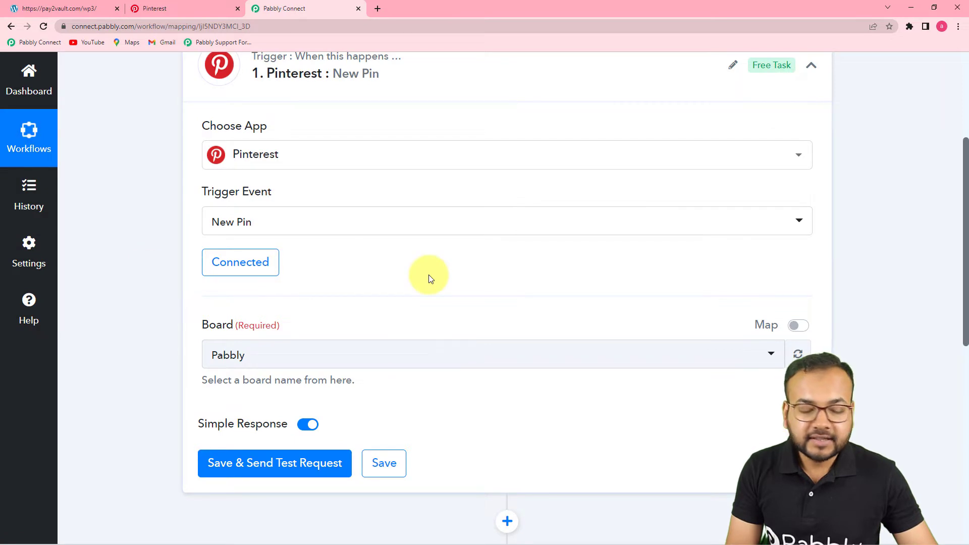
Step: View the account's saved boards on Pinterest and select the Pabbly board for the trigger in Pabbly Connect
scroll(428, 274, down, 2)
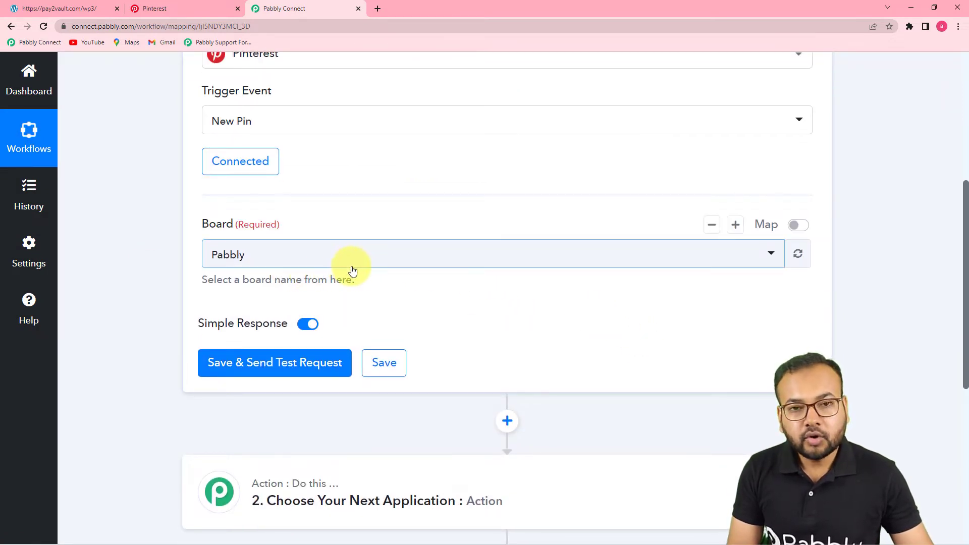
click(187, 5)
mouse_move(288, 200)
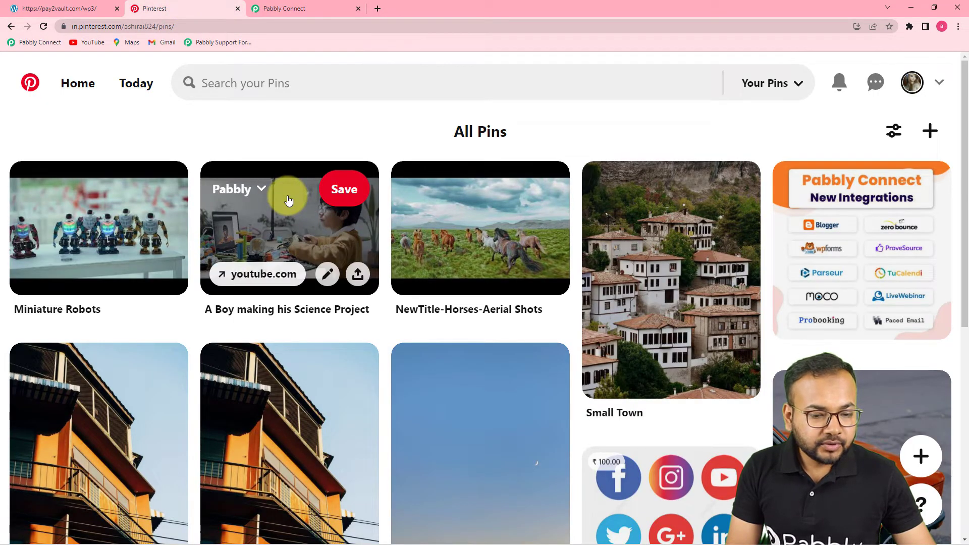
click(12, 26)
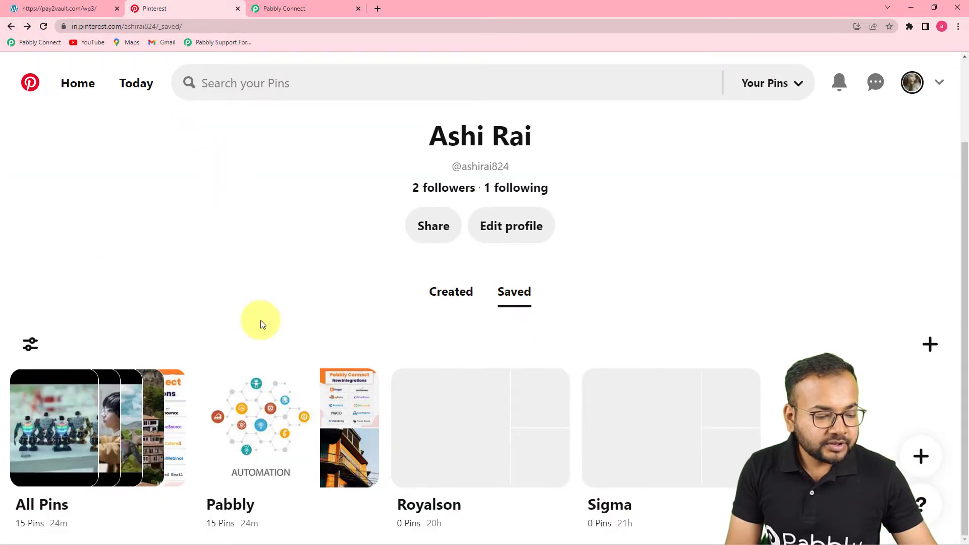
mouse_move(278, 411)
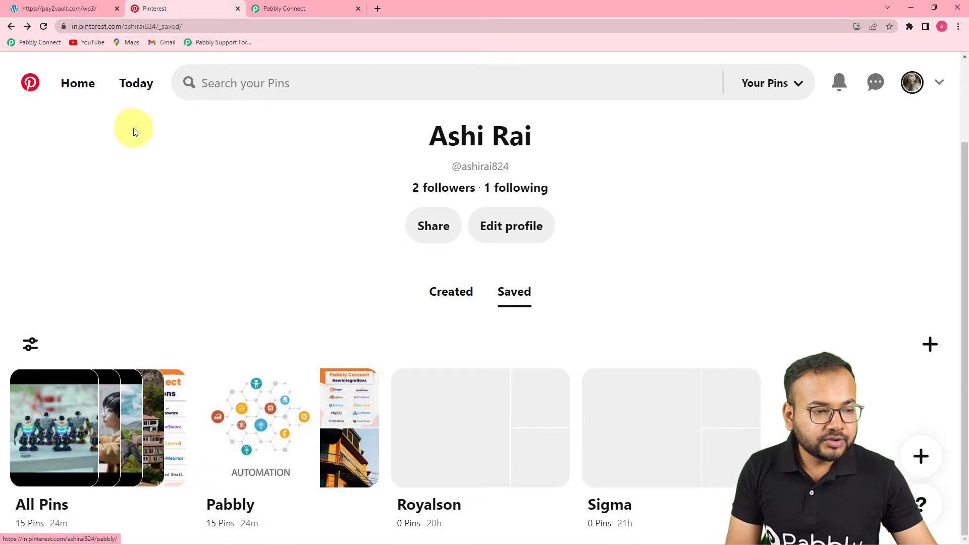
click(295, 14)
click(320, 251)
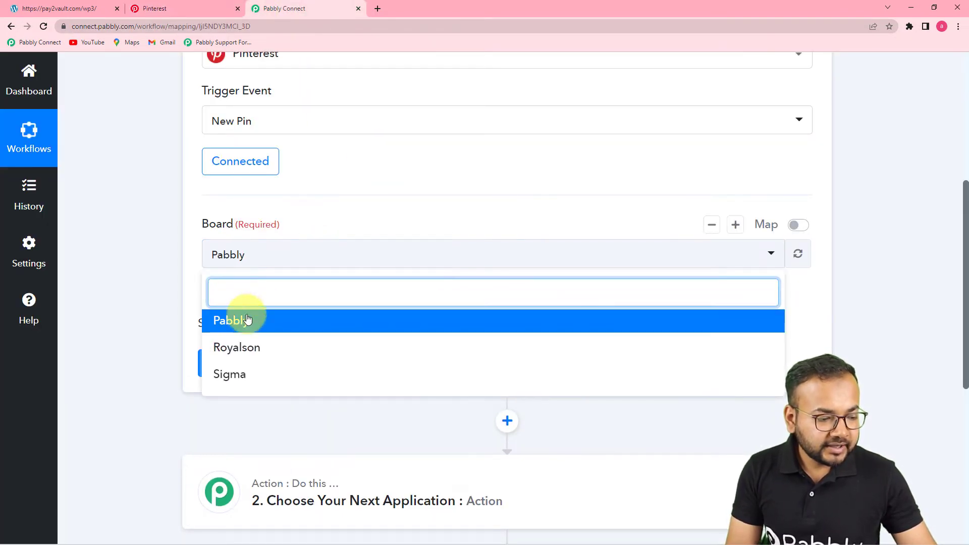
click(260, 326)
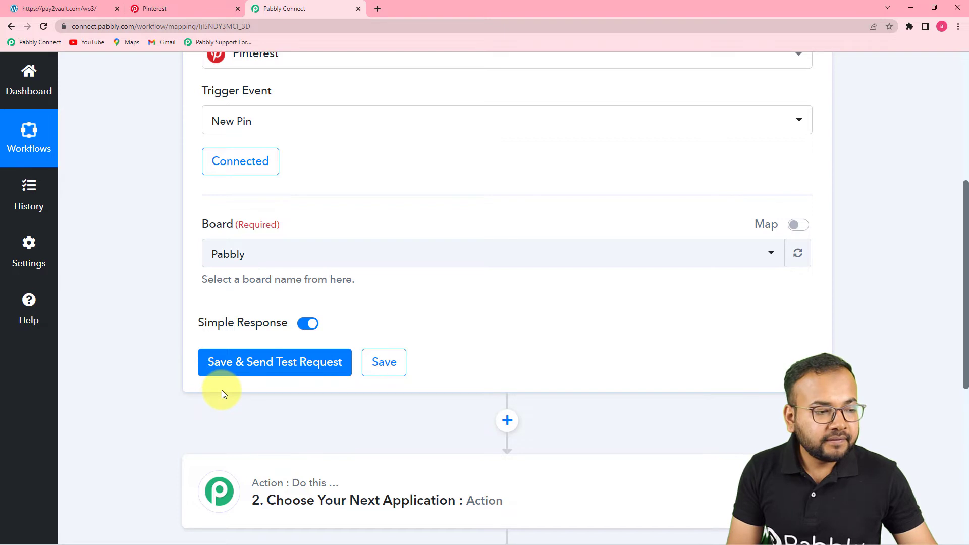
Step: Look over the pins in the Pabbly board on Pinterest, and save the trigger in Pabbly Connect with a test request
mouse_move(210, 327)
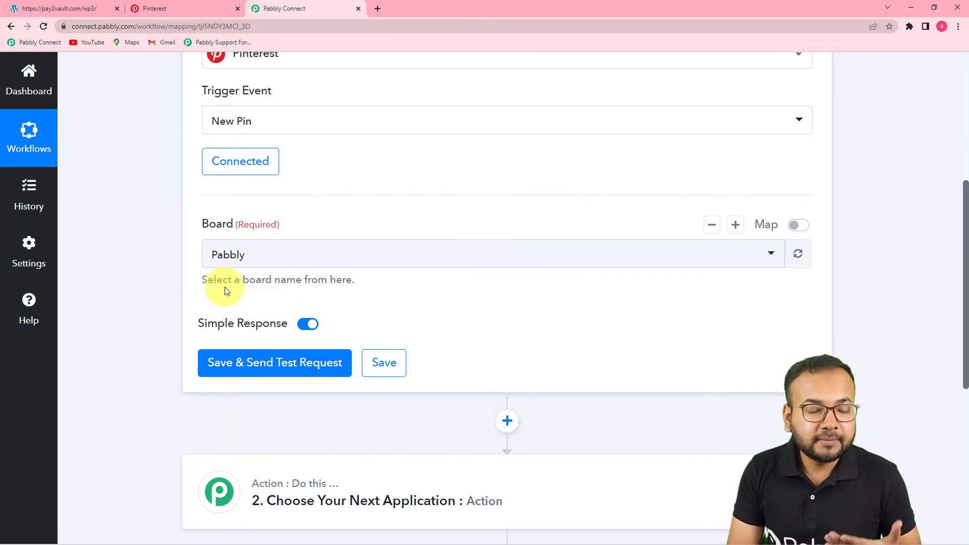
click(152, 9)
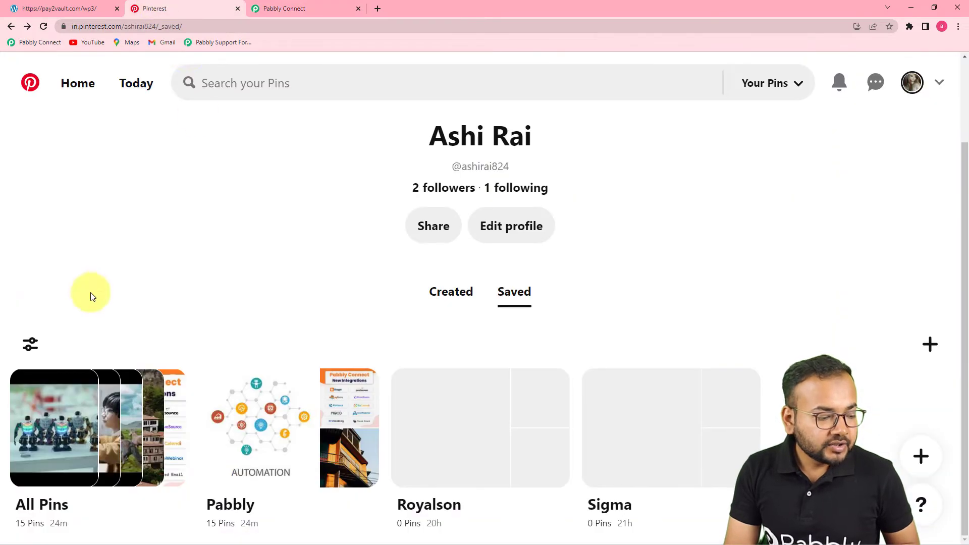
click(264, 404)
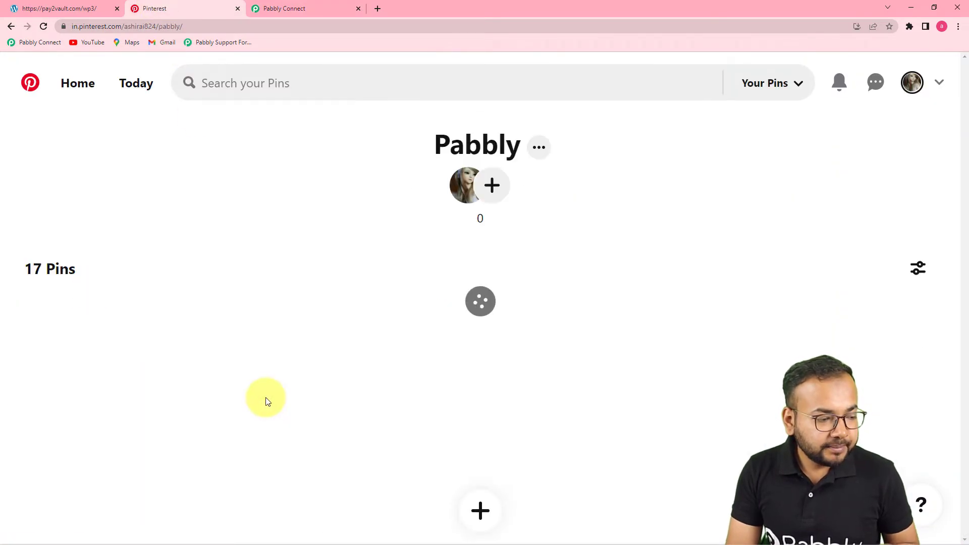
scroll(265, 399, down, 5)
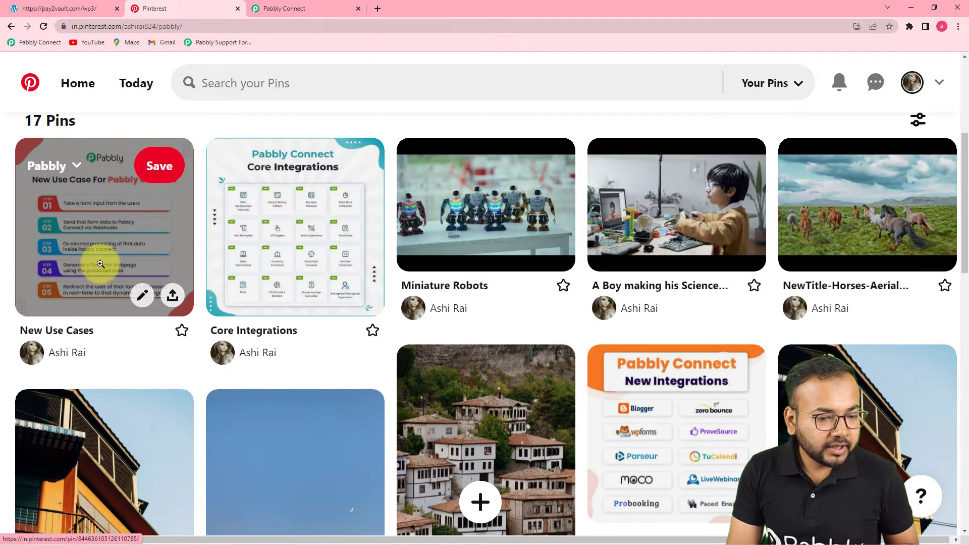
click(296, 7)
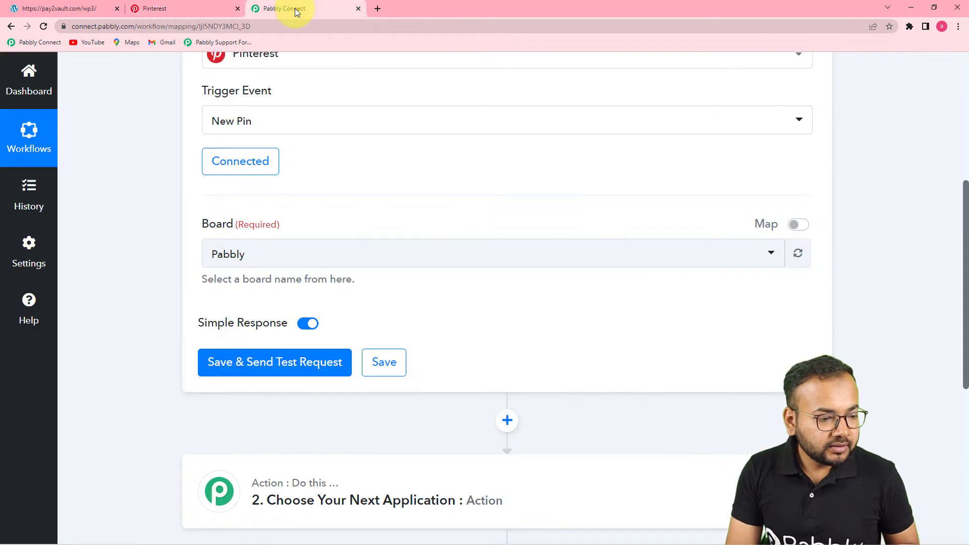
click(217, 362)
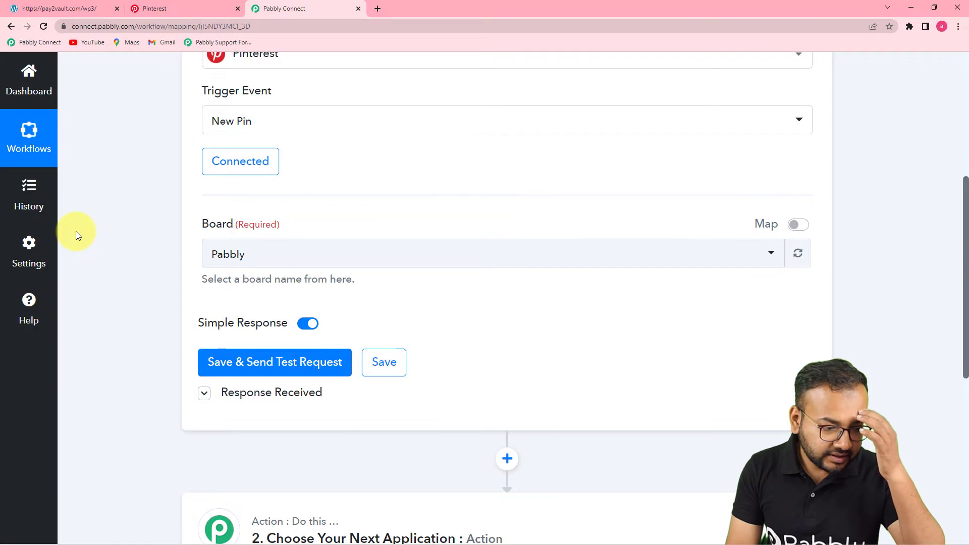
Step: Examine the pin data in the trigger's test response and enlarge the Media Images 150x150 Url value to show it completely
scroll(76, 231, down, 5)
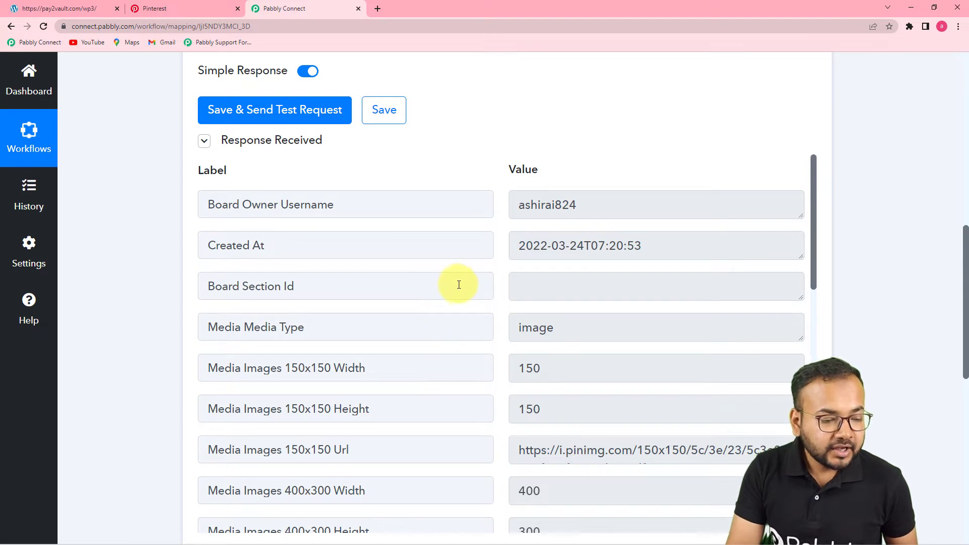
scroll(455, 301, down, 1)
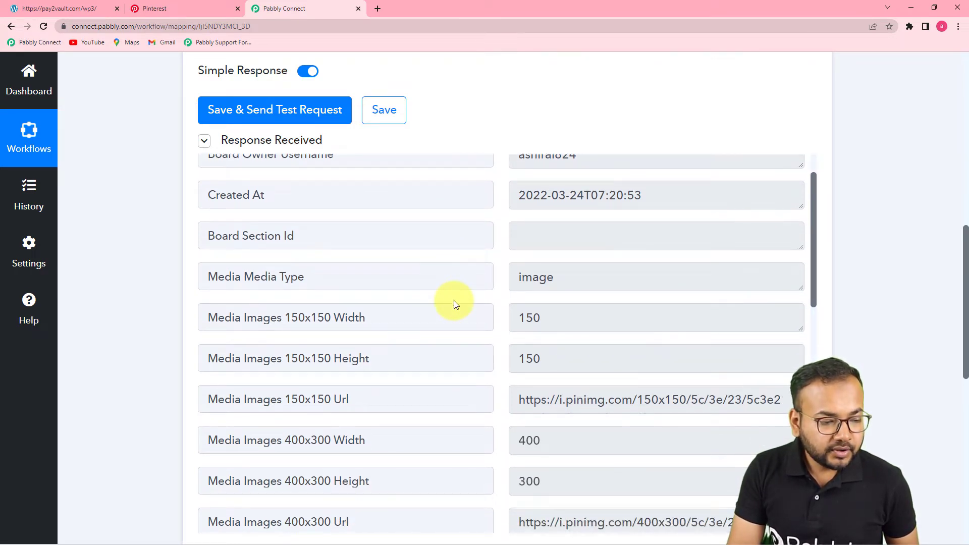
scroll(454, 303, up, 1)
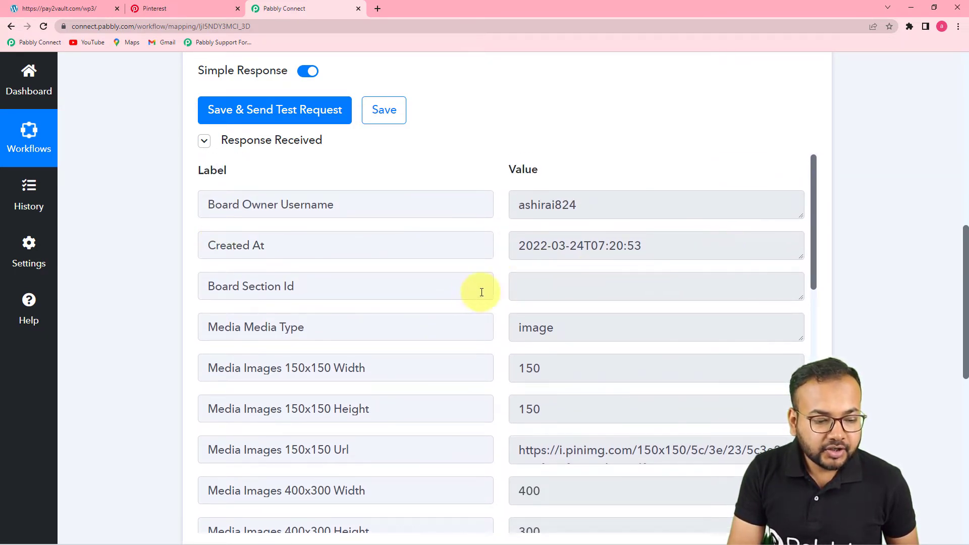
scroll(470, 291, down, 1)
scroll(469, 285, down, 2)
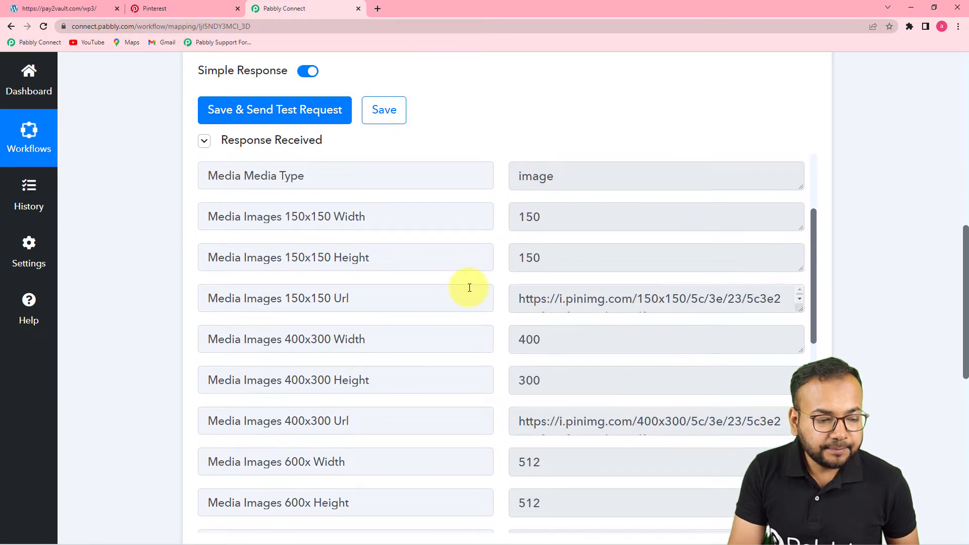
scroll(399, 287, down, 1)
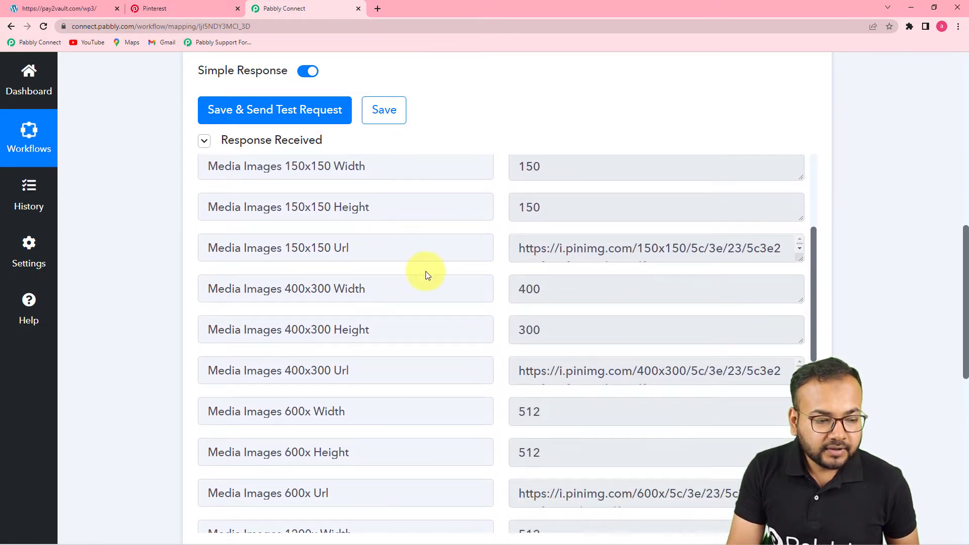
scroll(373, 255, down, 1)
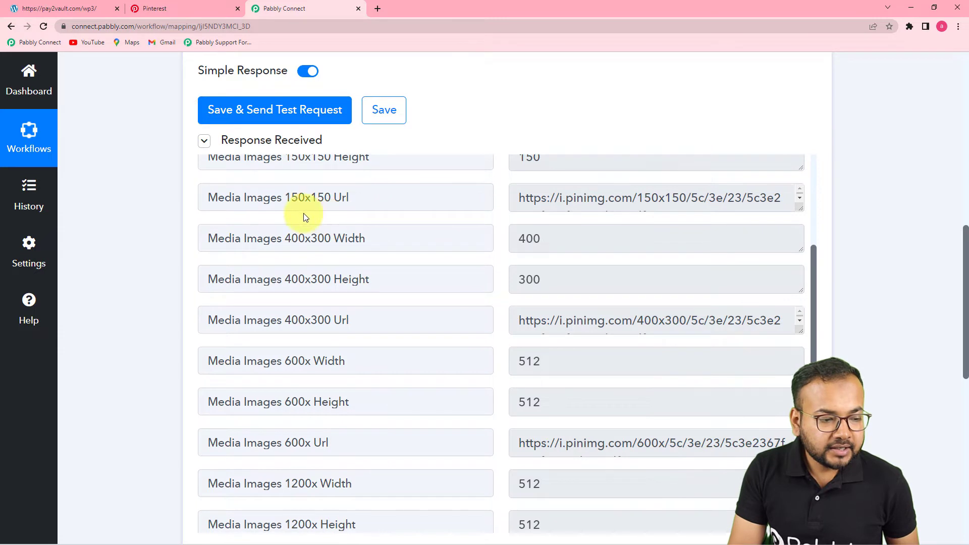
drag(801, 210, 800, 238)
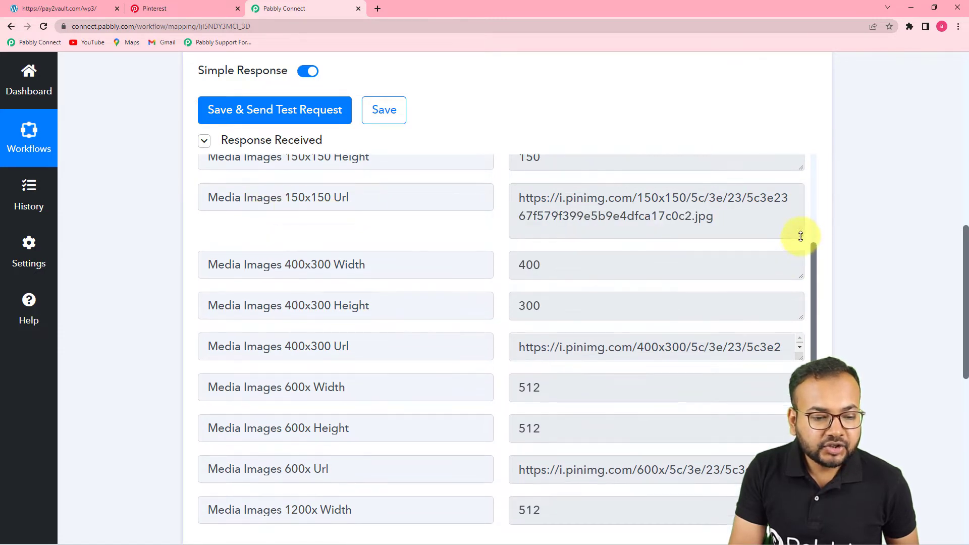
Step: Enlarge the Media Images 400x300 Url value in the trigger response and look through the remaining image fields down to Media Images Originals Url
scroll(399, 271, down, 2)
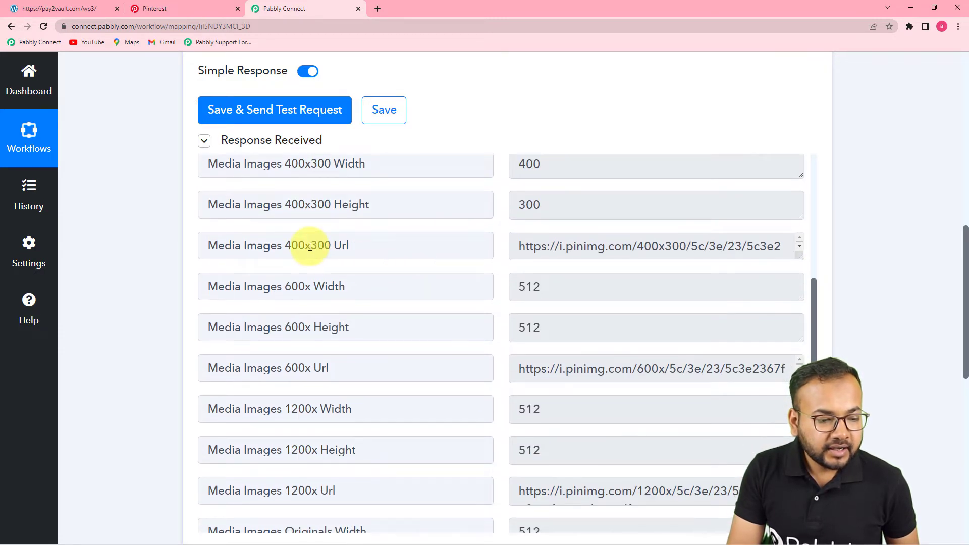
drag(801, 257, 801, 283)
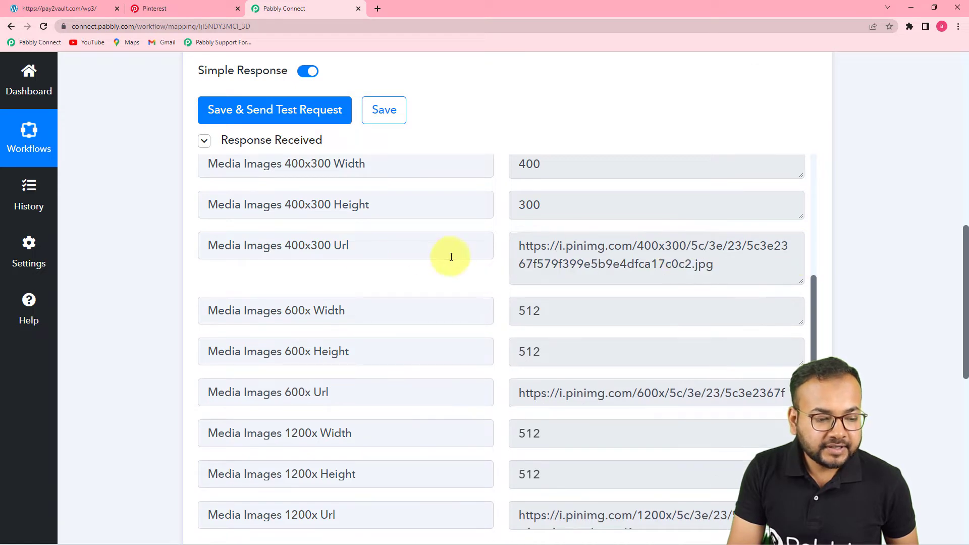
scroll(443, 296, down, 3)
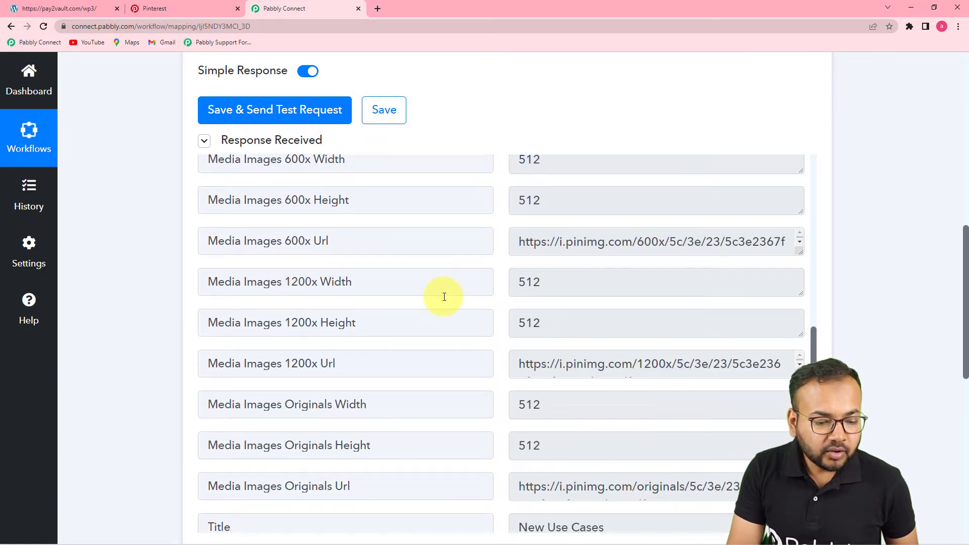
scroll(444, 296, down, 3)
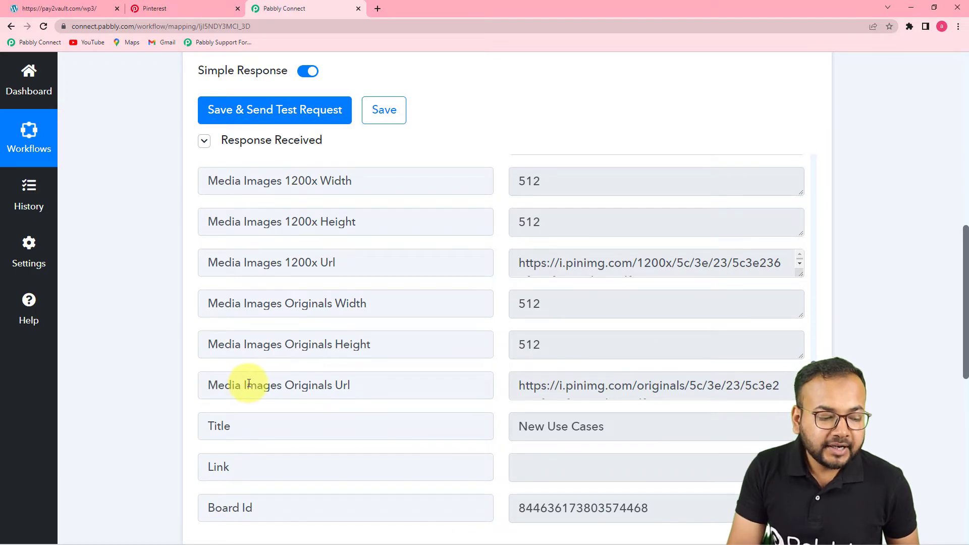
scroll(564, 389, down, 1)
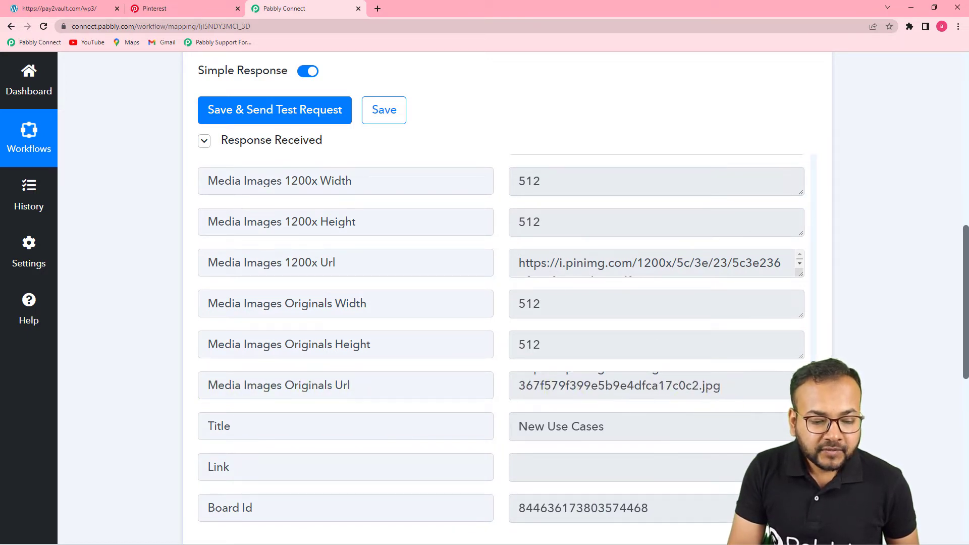
Step: Enlarge the Media Images Originals Url value, open its image in a new tab to view it, and return to the trigger response
click(707, 391)
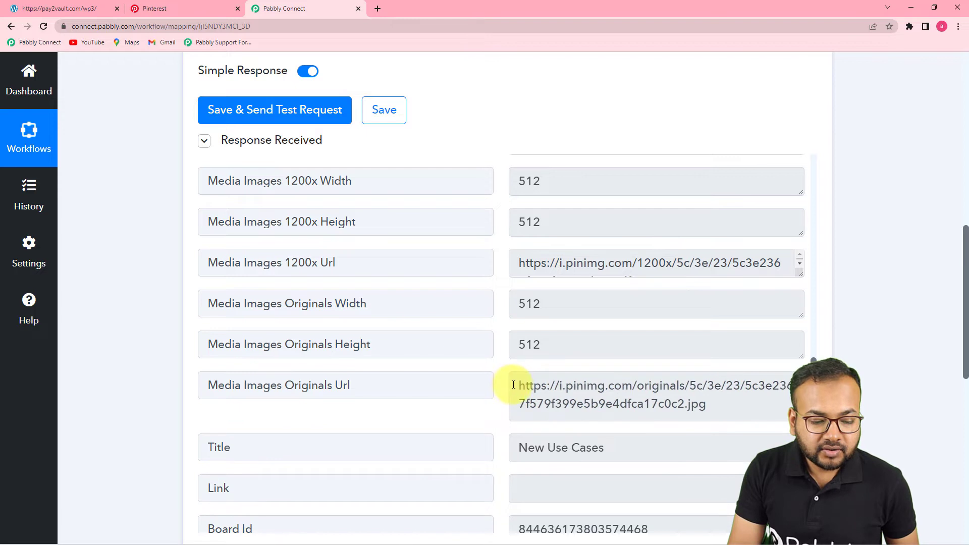
drag(519, 386, 709, 404)
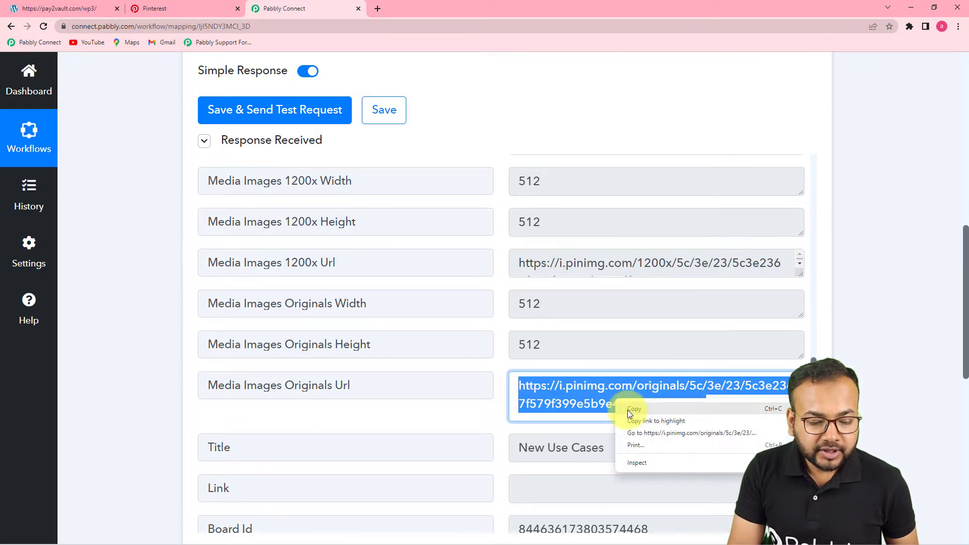
click(632, 433)
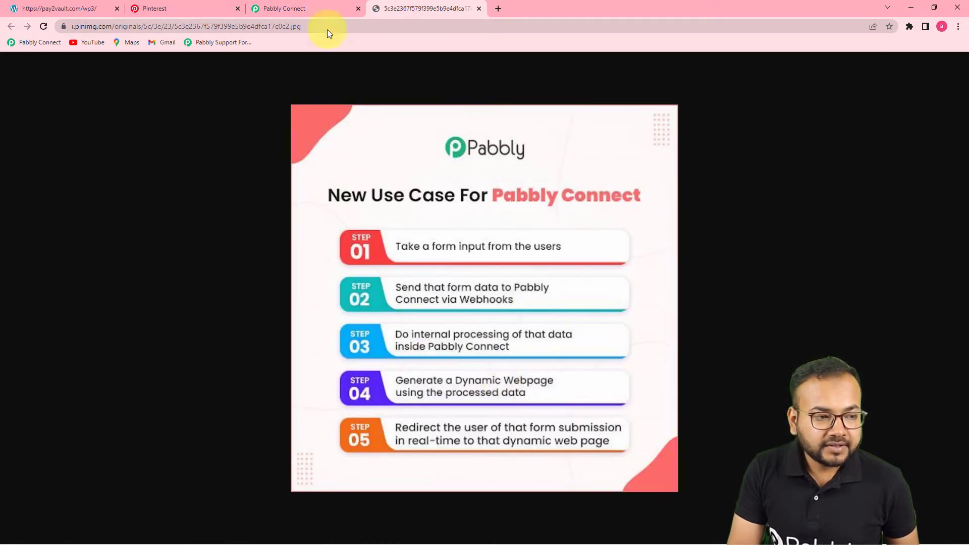
click(313, 11)
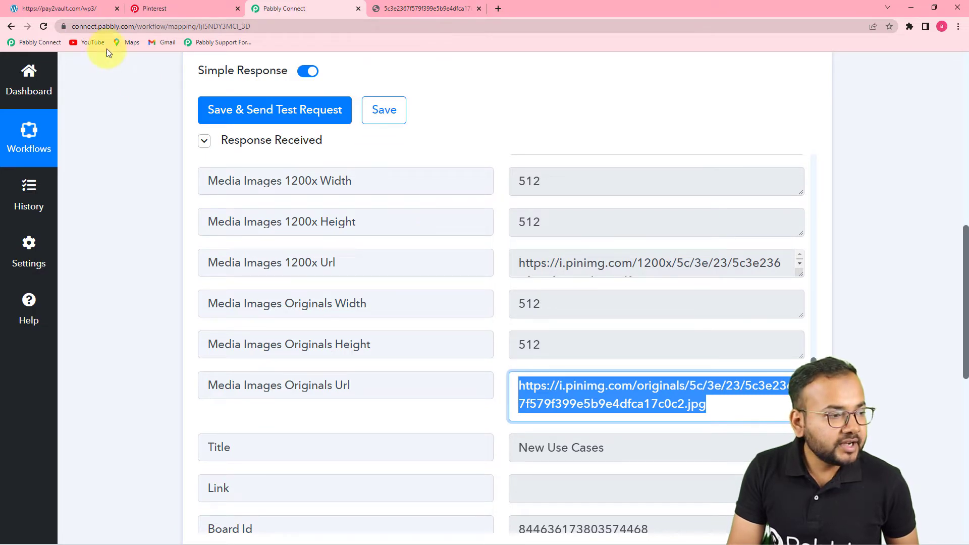
Step: Open the New Use Cases pin on Pinterest and compare its image, title and description with the trigger response in Pabbly Connect
click(156, 9)
mouse_move(108, 231)
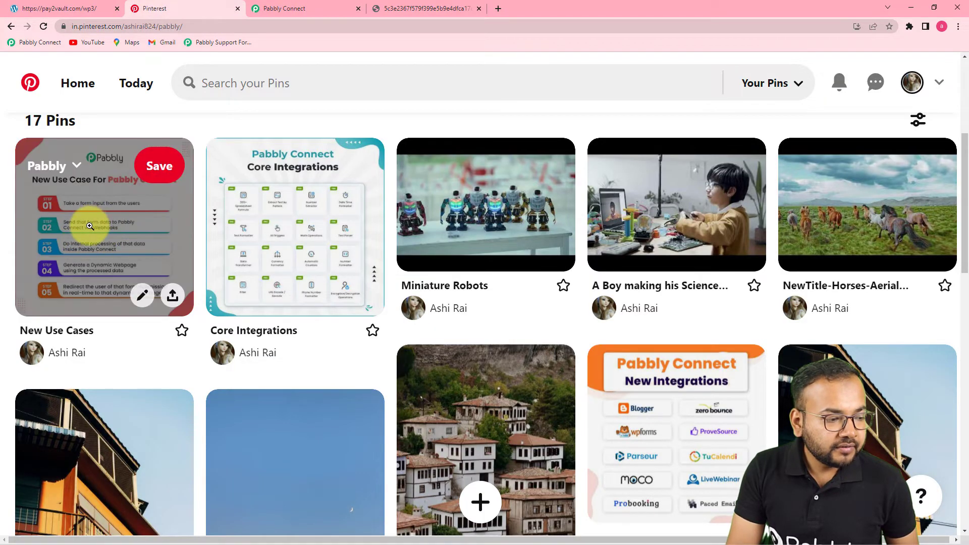
click(113, 244)
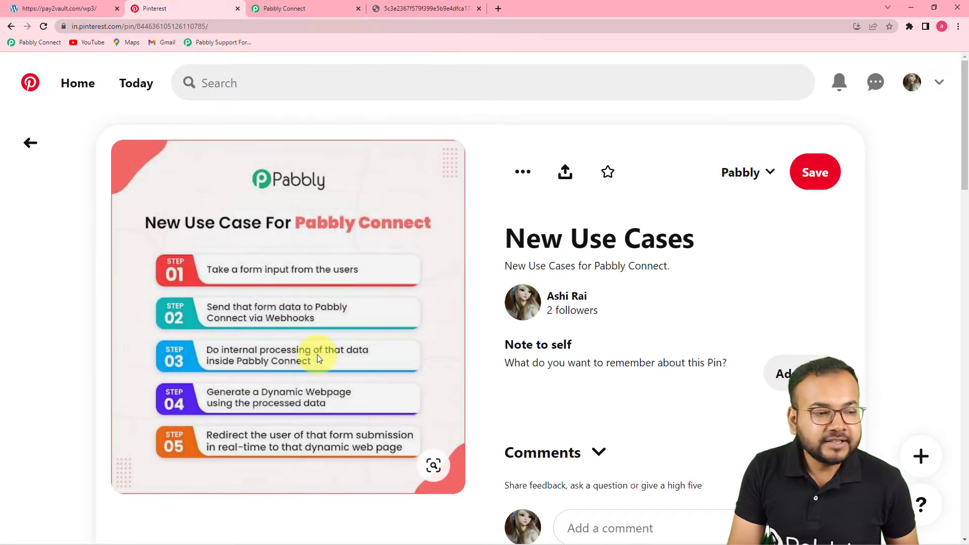
click(318, 7)
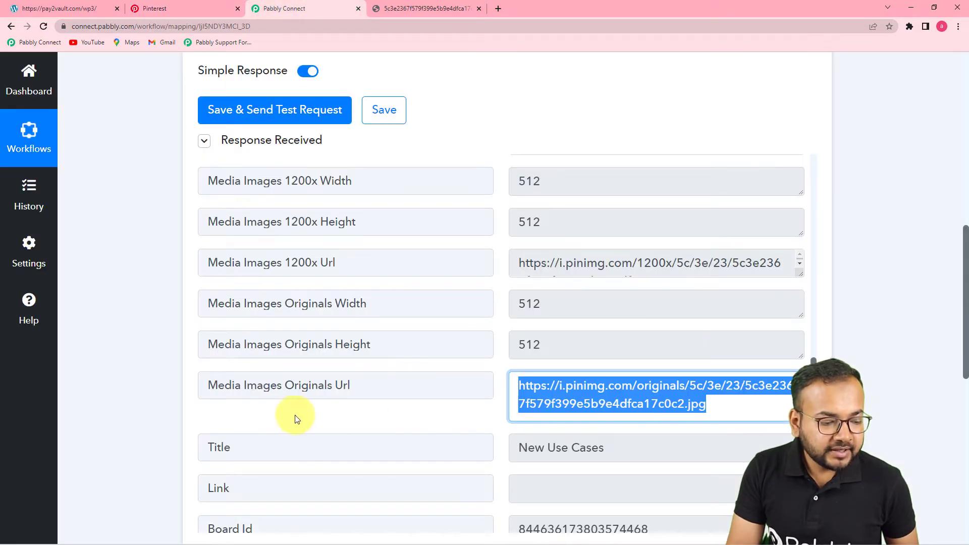
scroll(530, 434, down, 3)
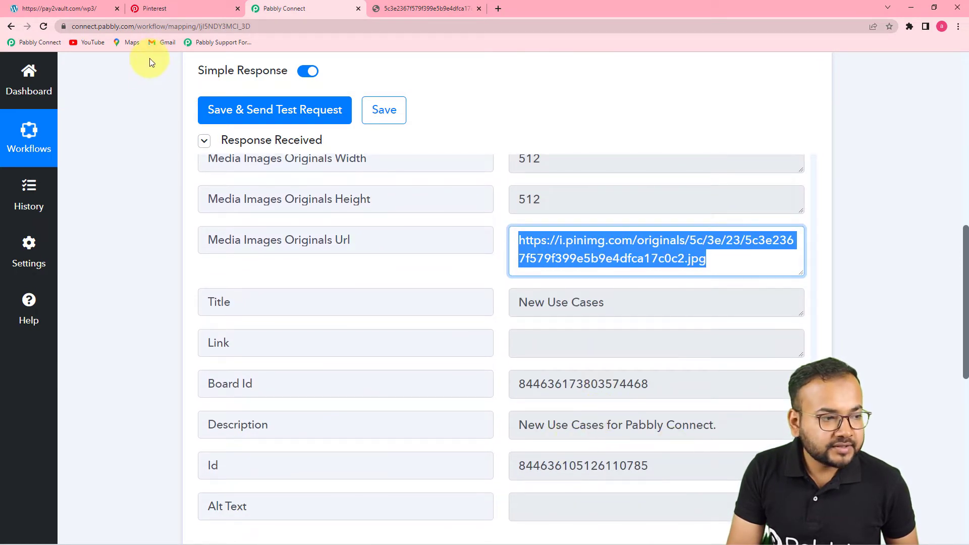
click(169, 8)
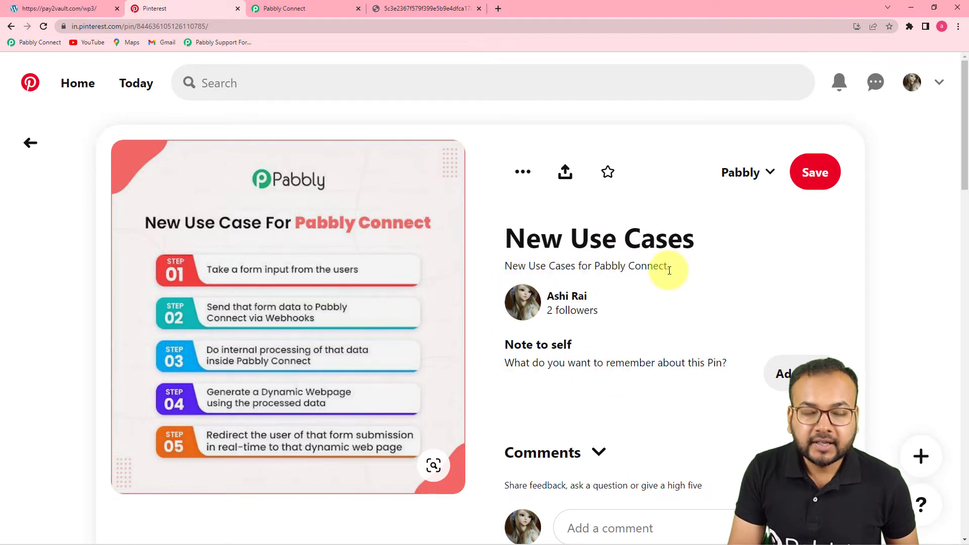
click(339, 8)
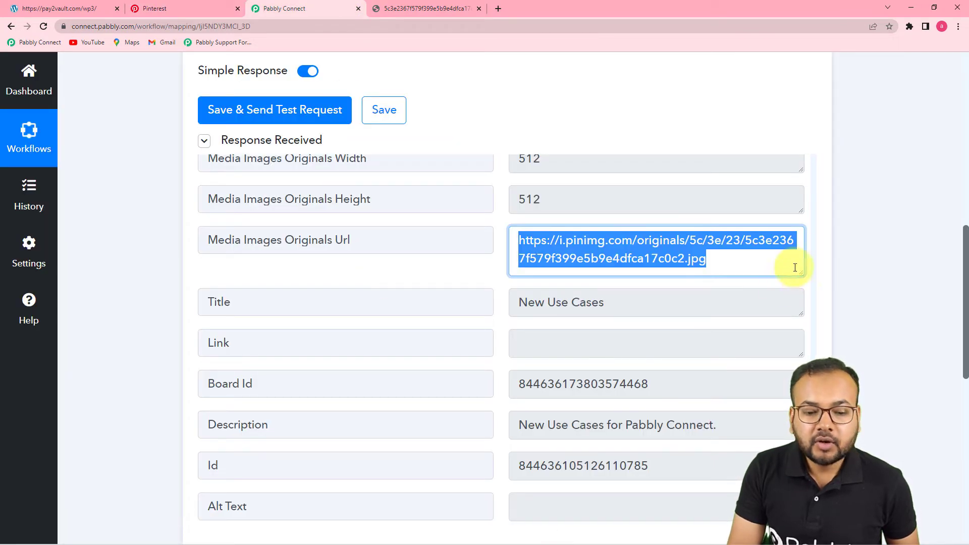
click(840, 253)
scroll(881, 285, down, 5)
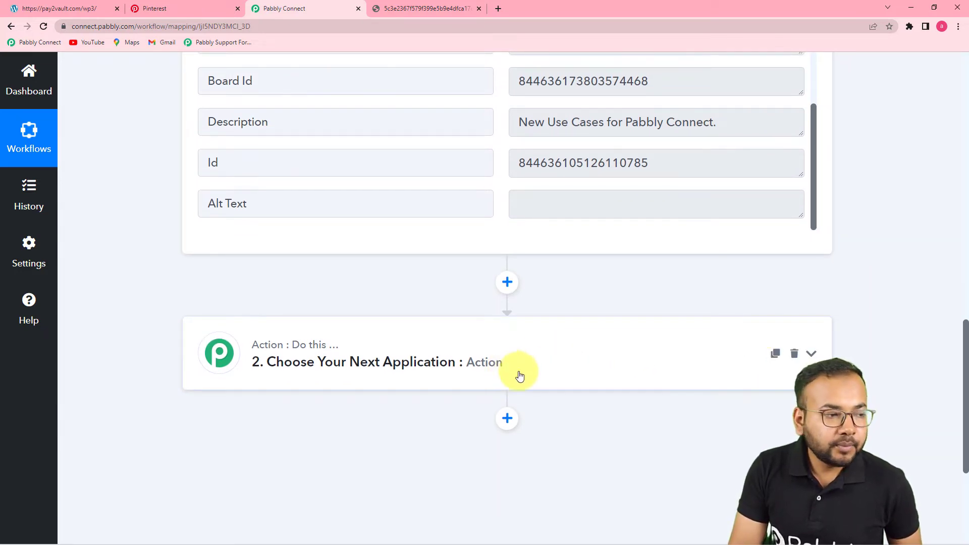
Step: Switch to the WordPress site and look over its existing blog posts
click(51, 8)
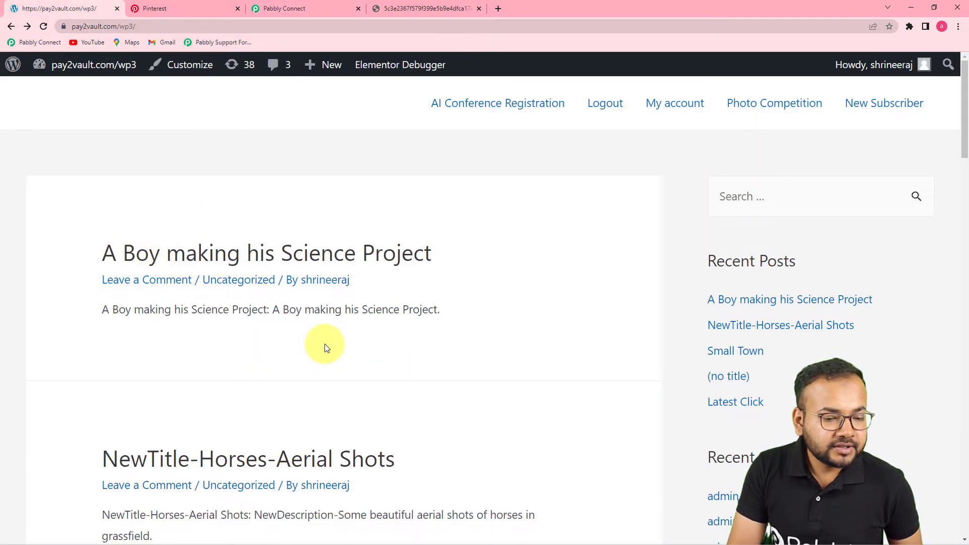
scroll(325, 346, down, 5)
scroll(324, 346, down, 1)
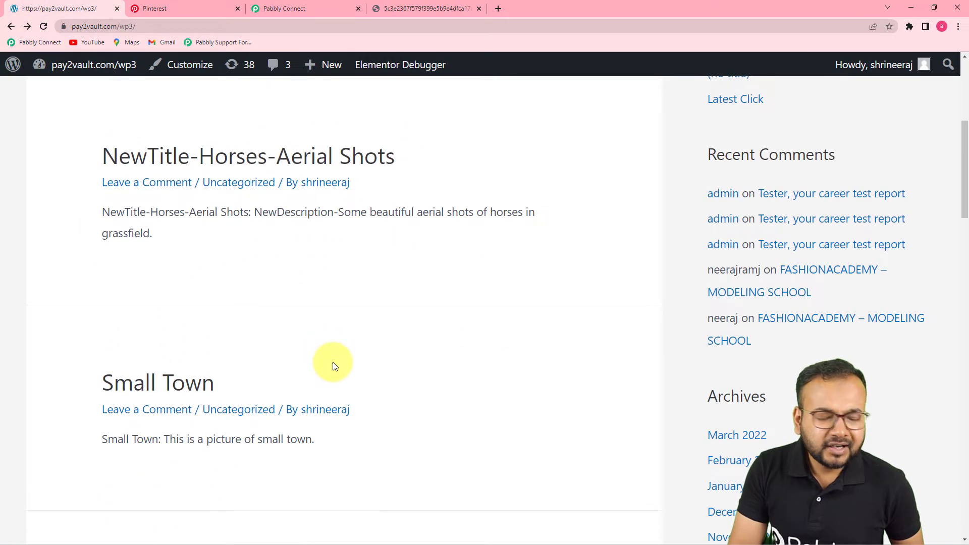
scroll(340, 374, up, 3)
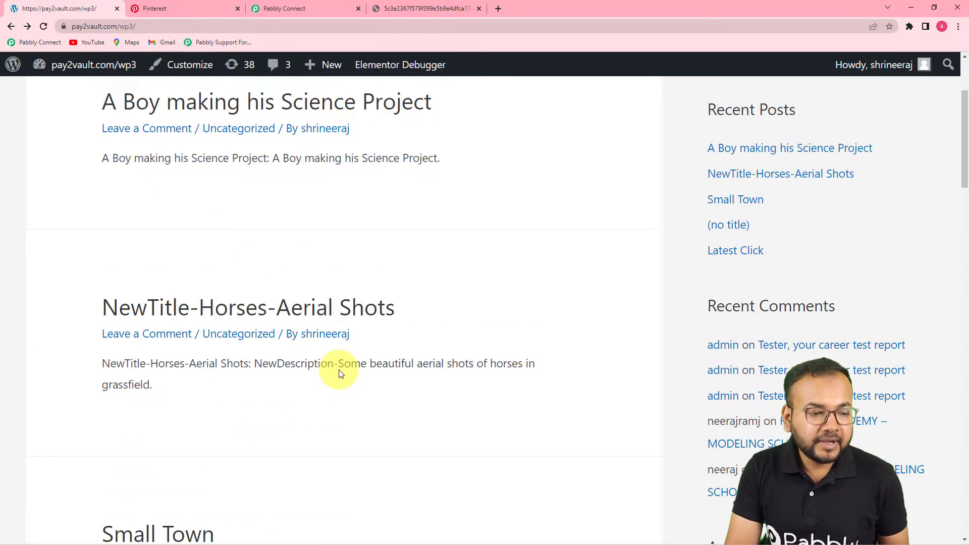
scroll(339, 370, up, 3)
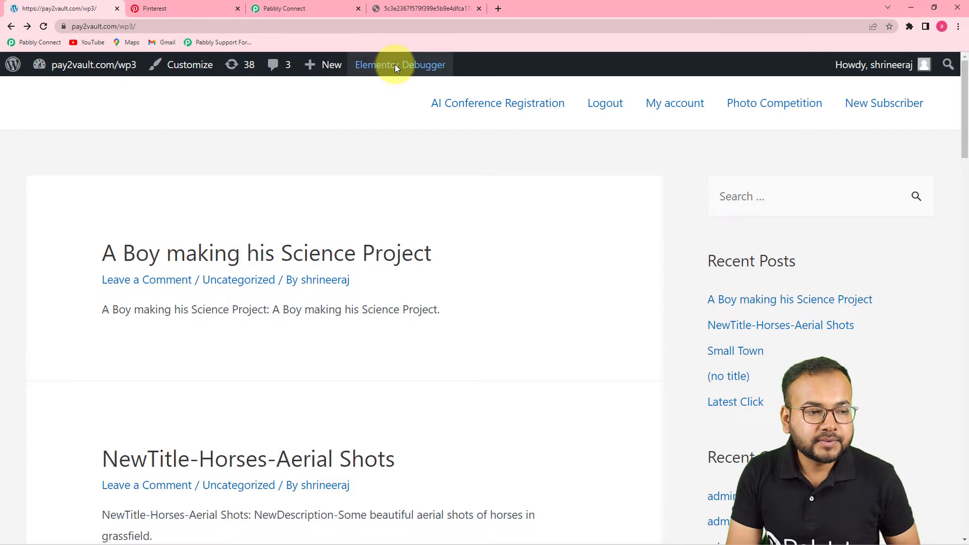
Step: Return to Pabbly Connect and set the workflow's action step to WordPress with the Create a Post event
click(290, 8)
scroll(279, 273, down, 2)
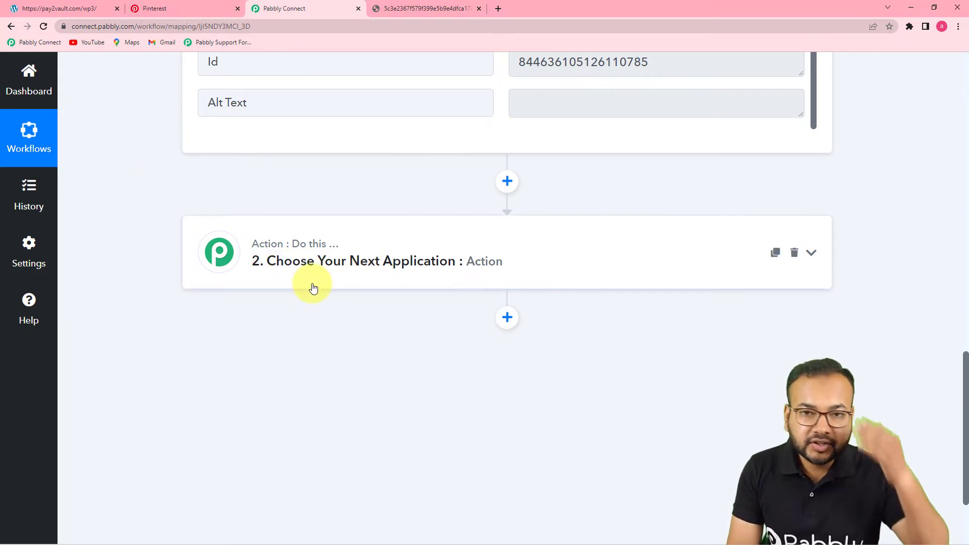
click(319, 262)
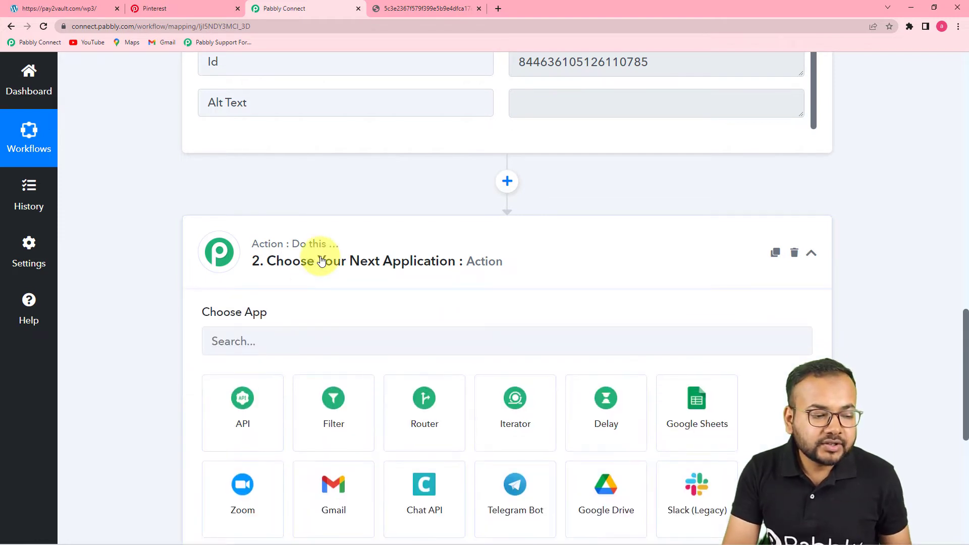
click(374, 149)
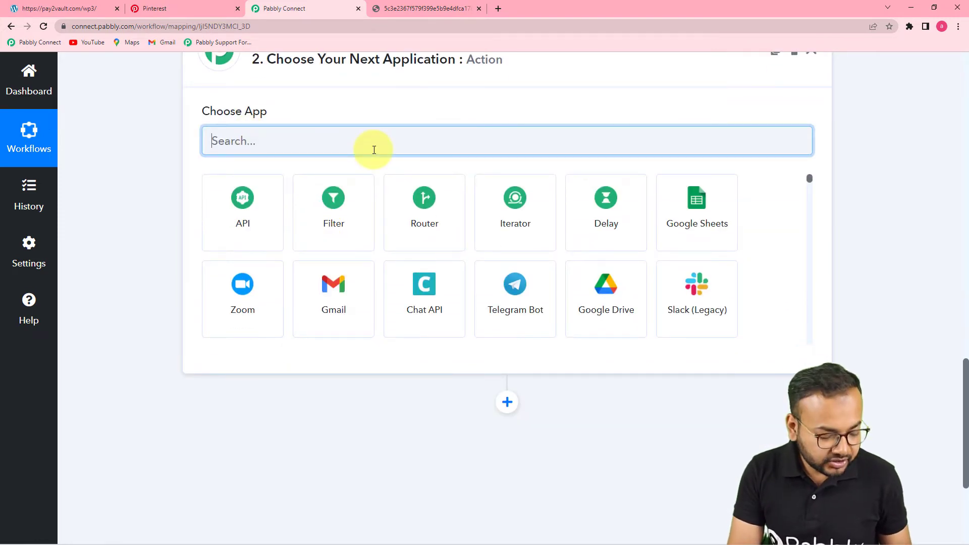
text(o)
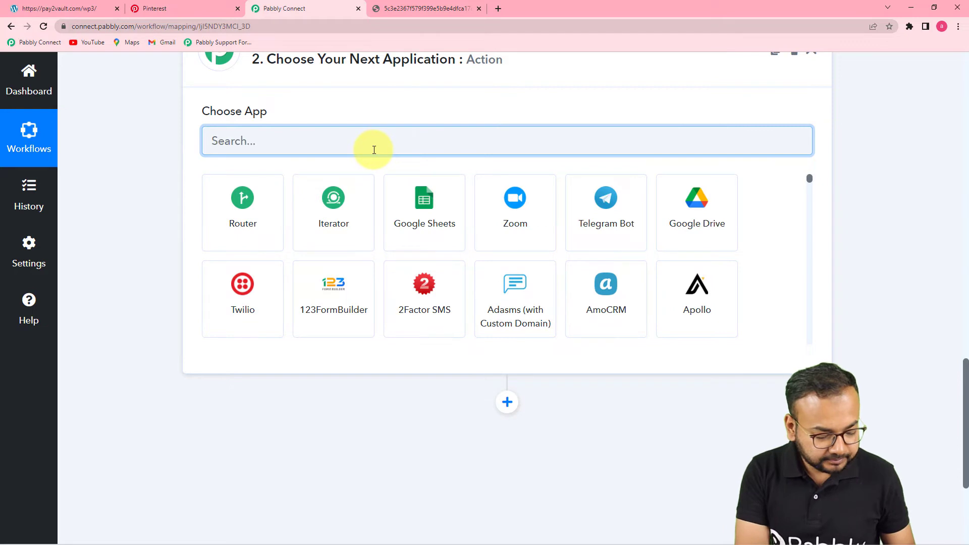
text(word)
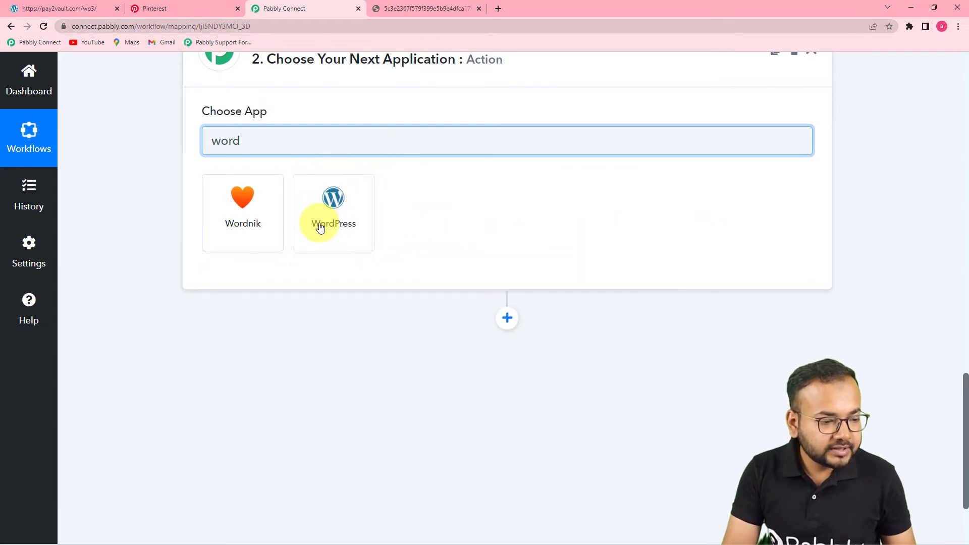
click(320, 228)
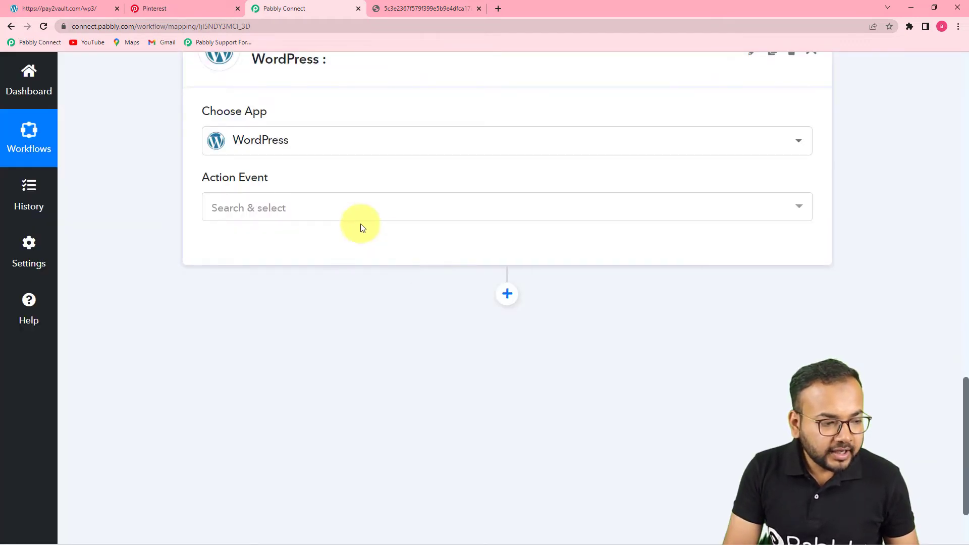
click(335, 208)
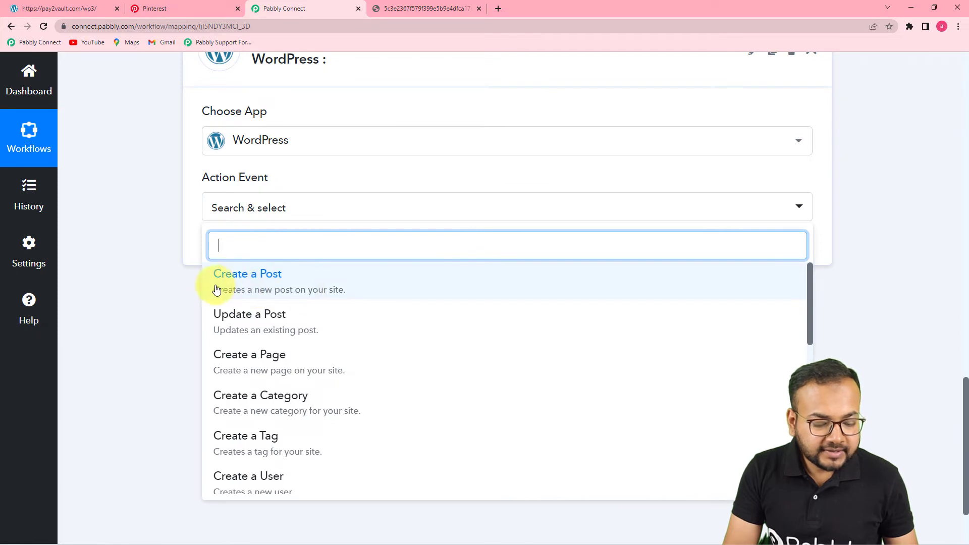
click(291, 283)
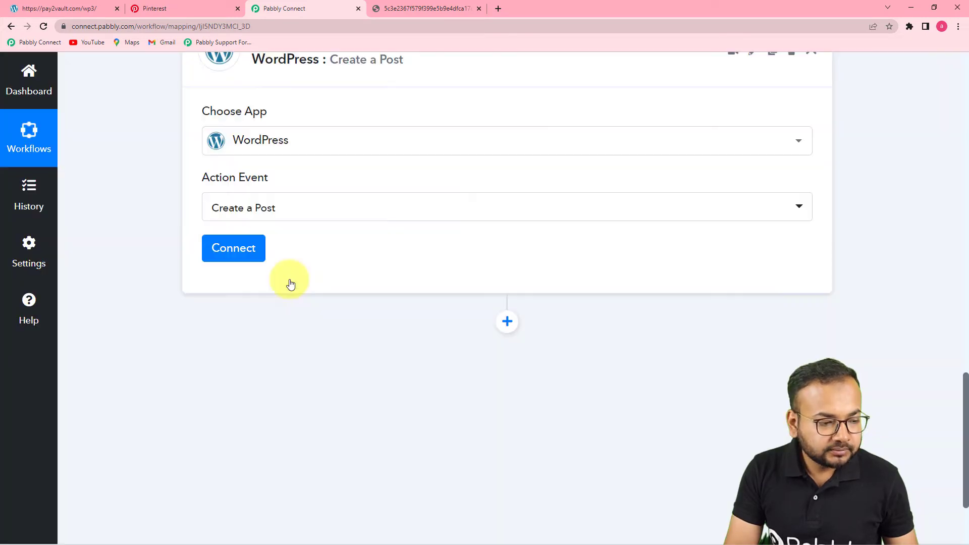
Step: Start a new WordPress connection for the action and review its username, password and Base URL fields
click(214, 248)
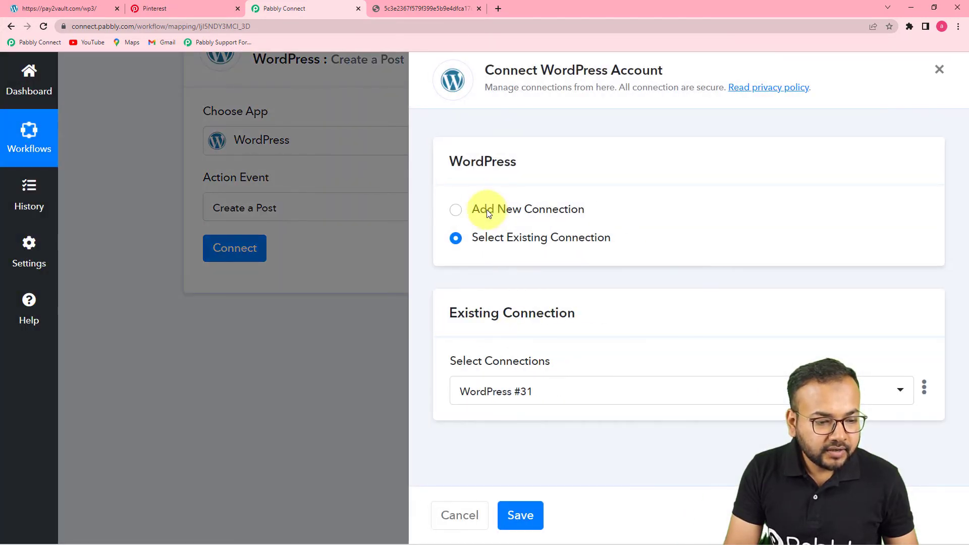
click(457, 209)
scroll(577, 371, down, 2)
scroll(576, 371, down, 2)
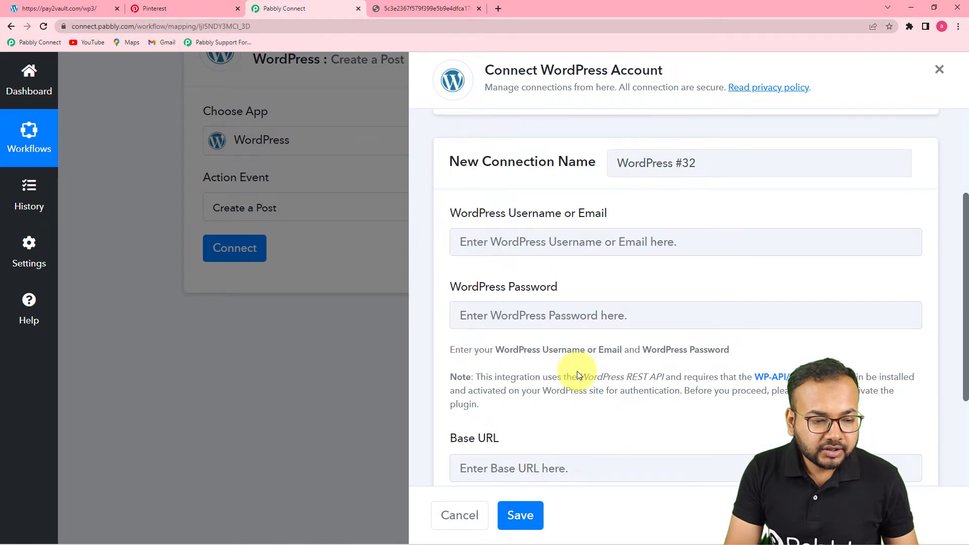
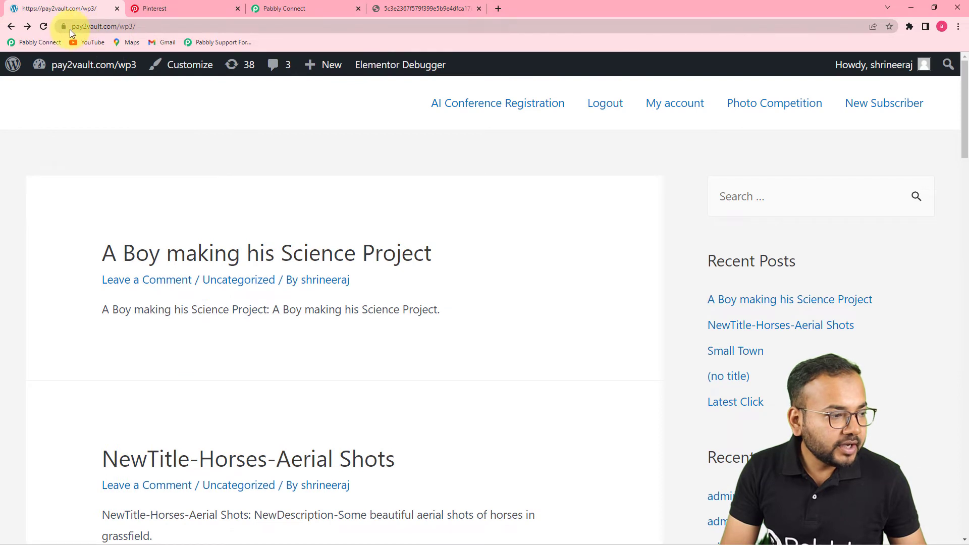
Step: Copy the WordPress site's address and enter pay2vault.com/wp3 as the Base URL of the new Pabbly Connect WordPress connection
click(112, 27)
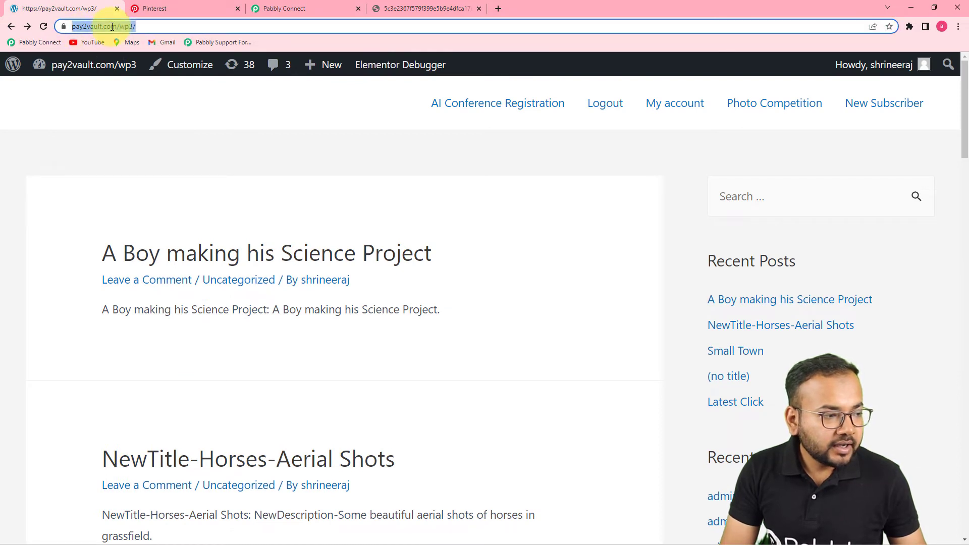
click(285, 8)
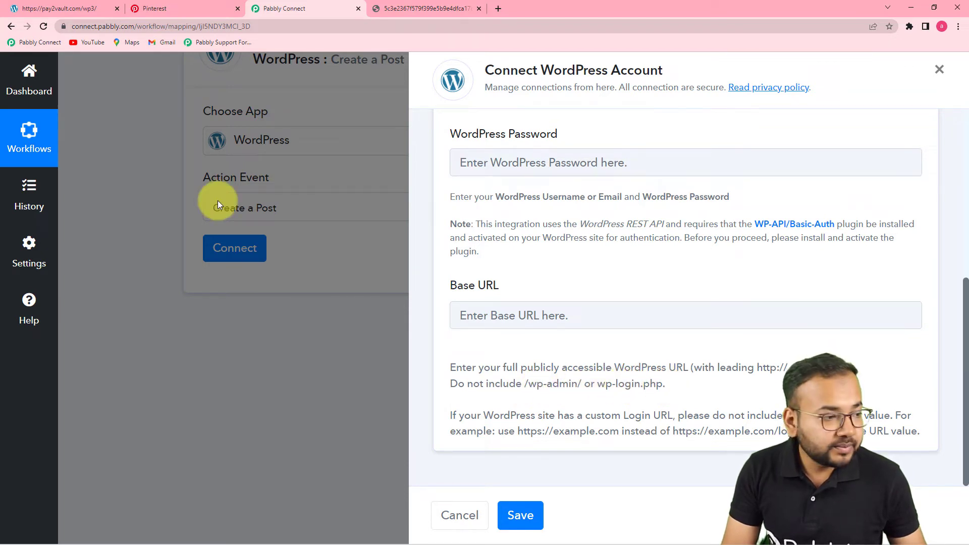
click(83, 11)
click(124, 30)
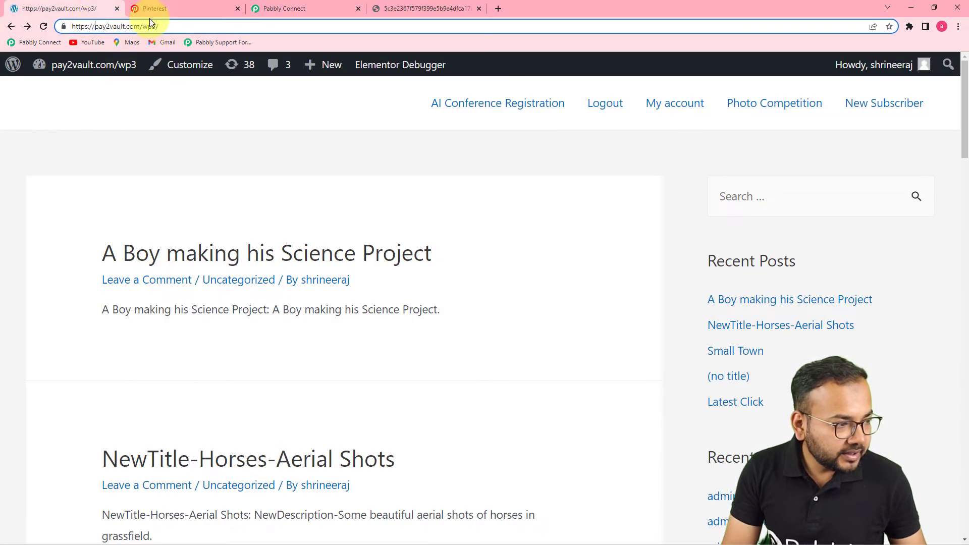
key(shift+Right)
key(shift+Right)
key(shift+Right)
key(shift+Right)
key(shift+Right)
key(shift+Right)
key(shift+Right)
key(shift+Right)
key(shift+Right)
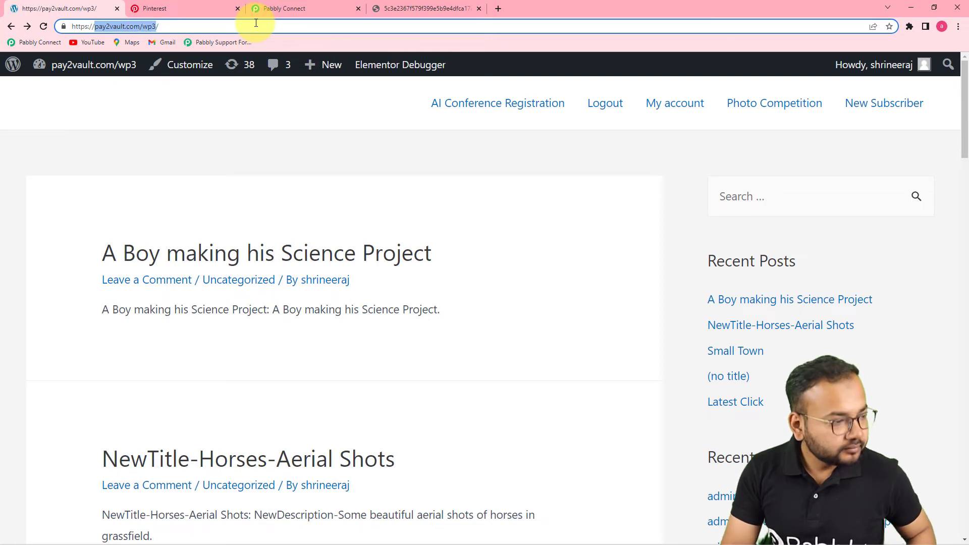
click(287, 9)
click(486, 309)
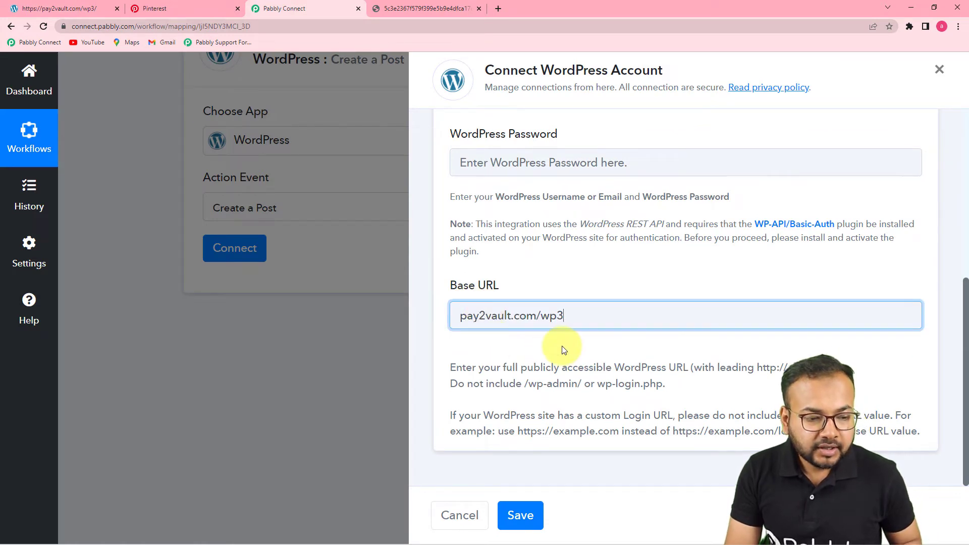
Step: Review the WordPress username, password and Base URL, and save the connection
scroll(581, 243, up, 2)
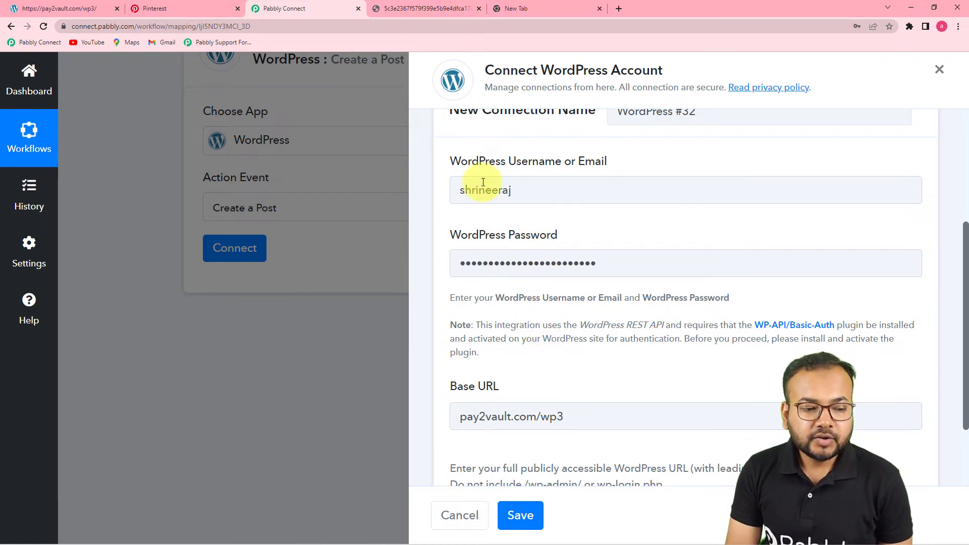
scroll(601, 293, down, 2)
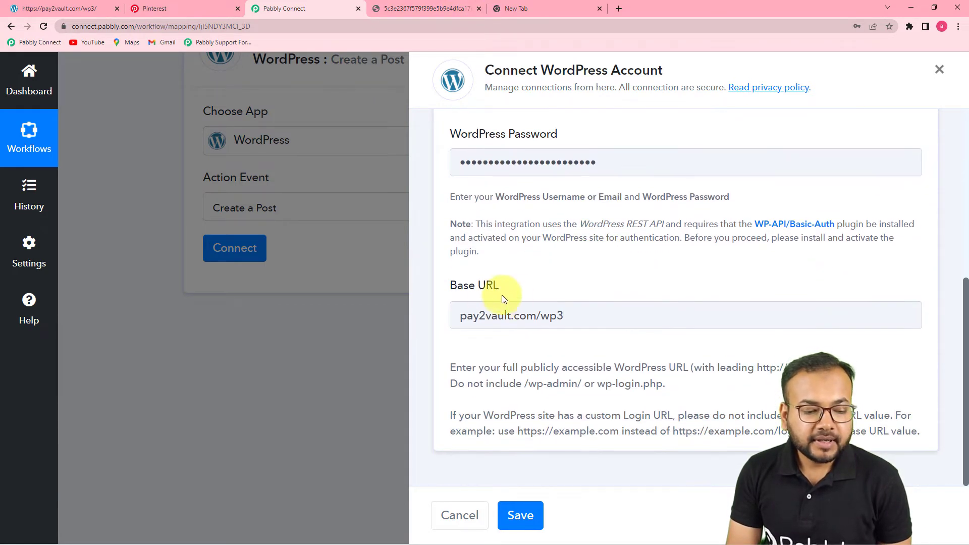
click(525, 516)
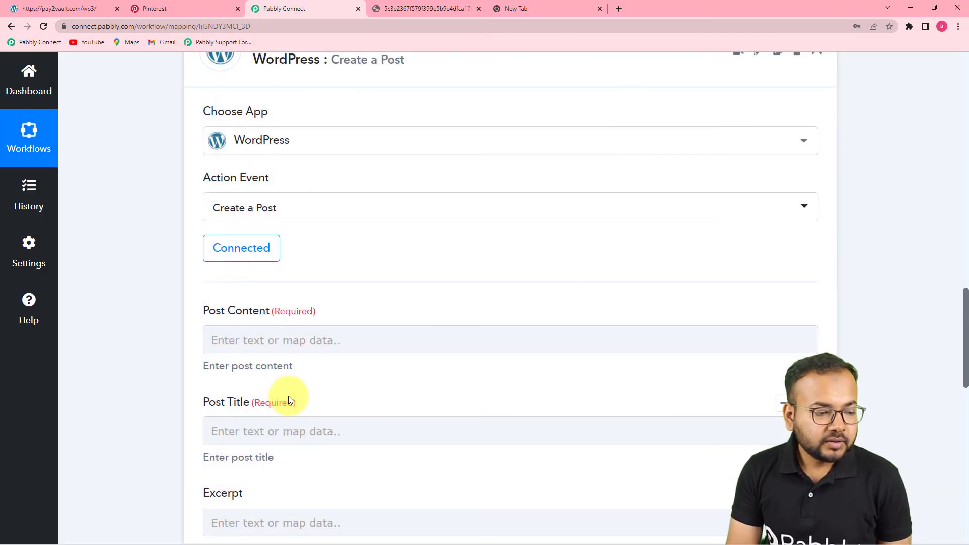
Step: Look over the Create a Post fields and the pin data in the Pinterest trigger response that can be mapped to them
scroll(150, 292, down, 1)
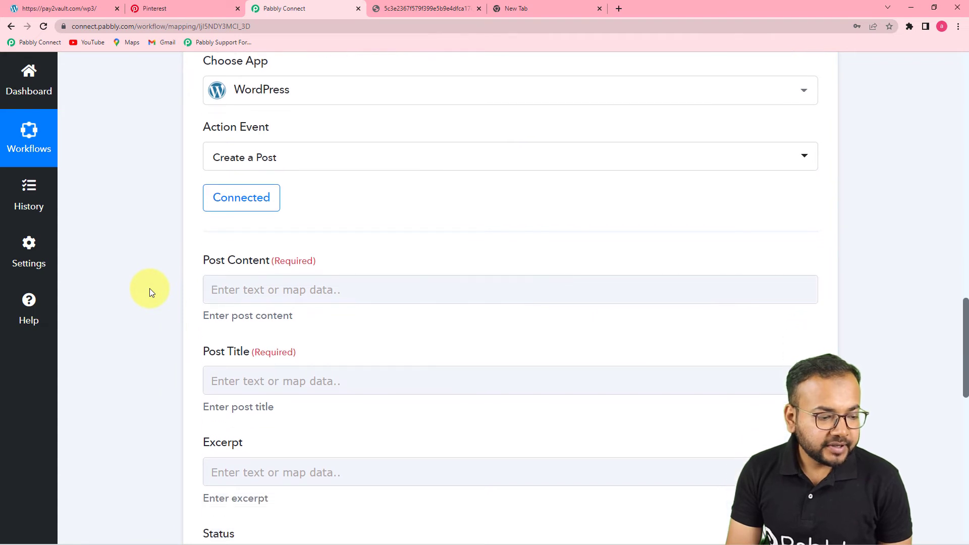
scroll(149, 292, down, 2)
click(276, 186)
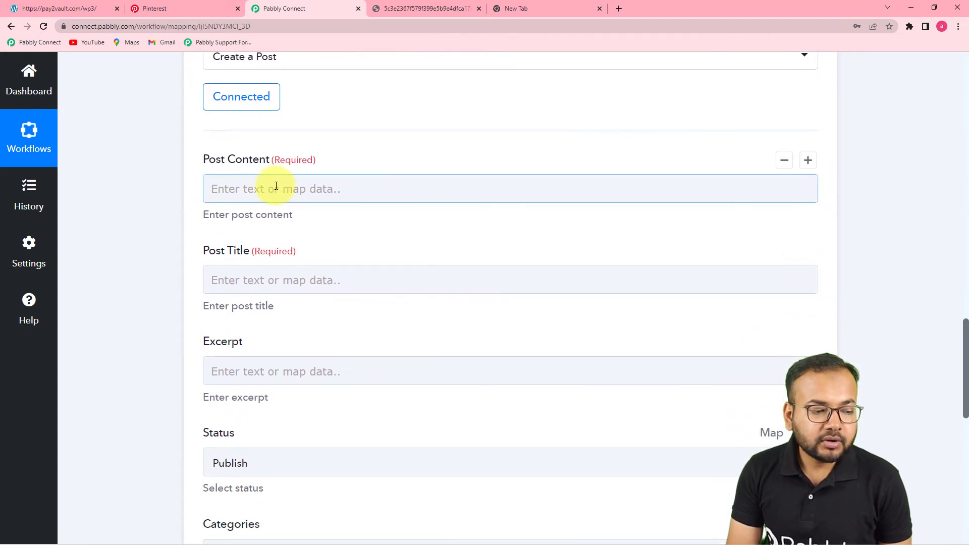
scroll(324, 324, down, 2)
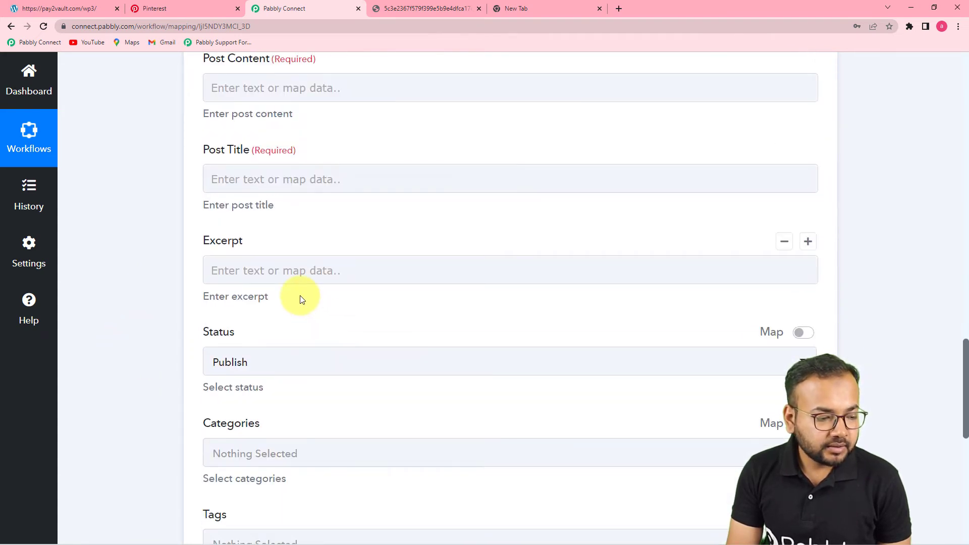
scroll(302, 299, down, 2)
scroll(301, 283, down, 2)
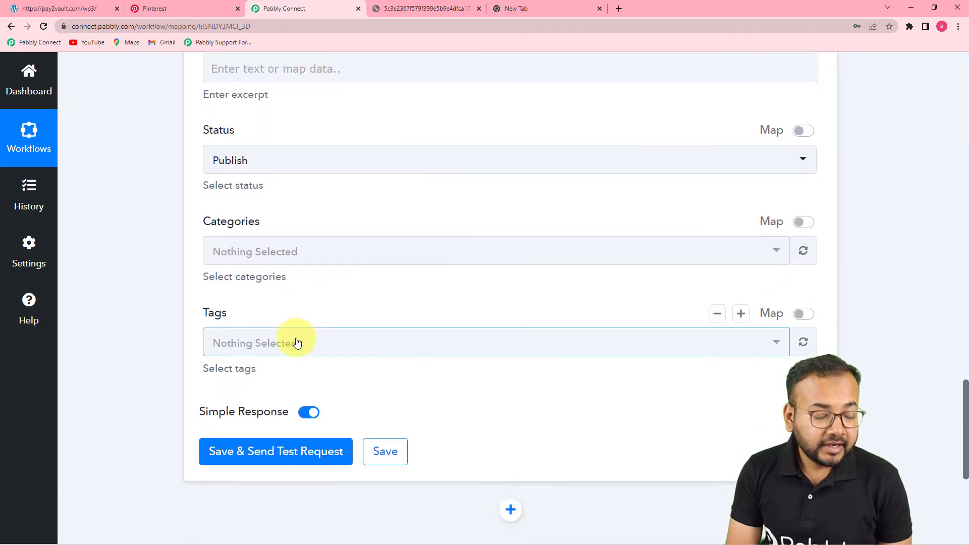
scroll(181, 277, up, 9)
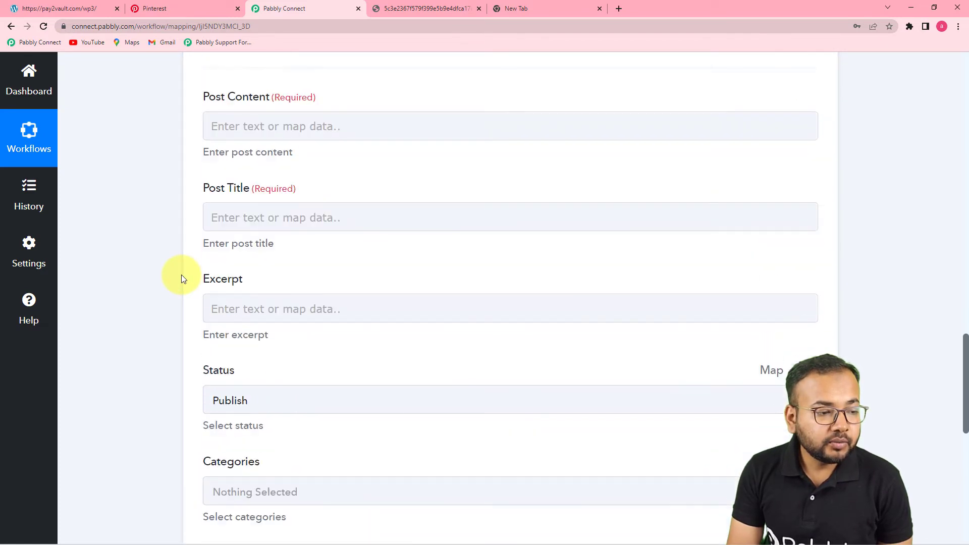
scroll(181, 275, up, 10)
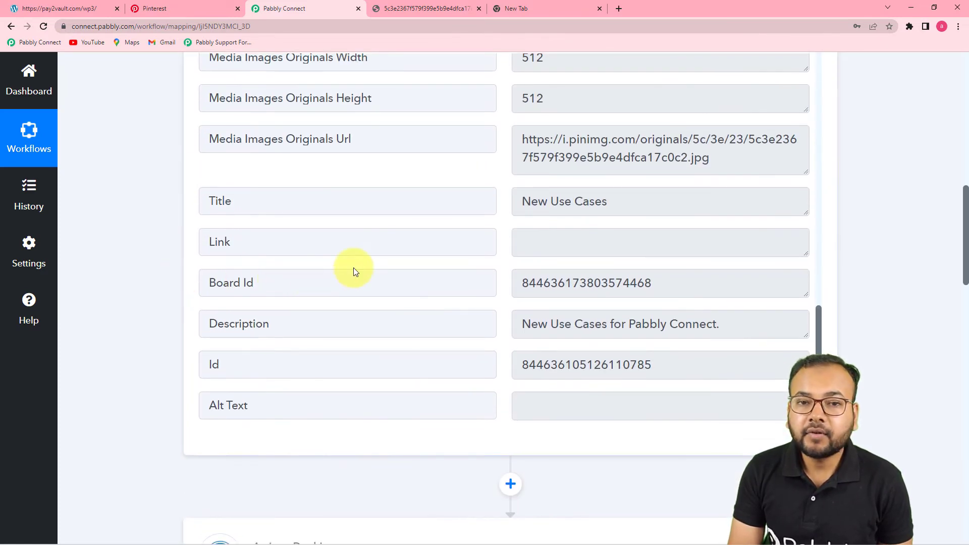
scroll(353, 267, up, 1)
scroll(353, 268, up, 1)
scroll(152, 271, down, 7)
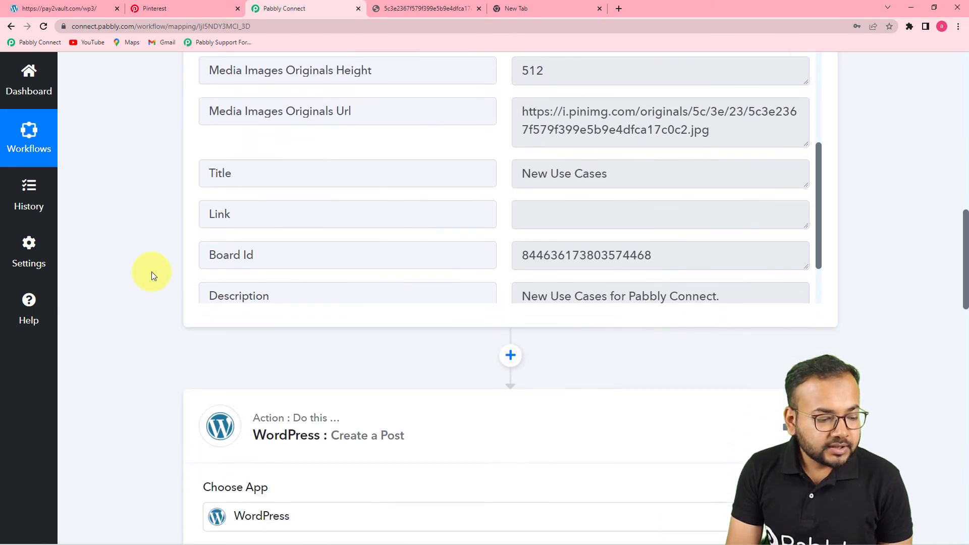
scroll(151, 271, down, 4)
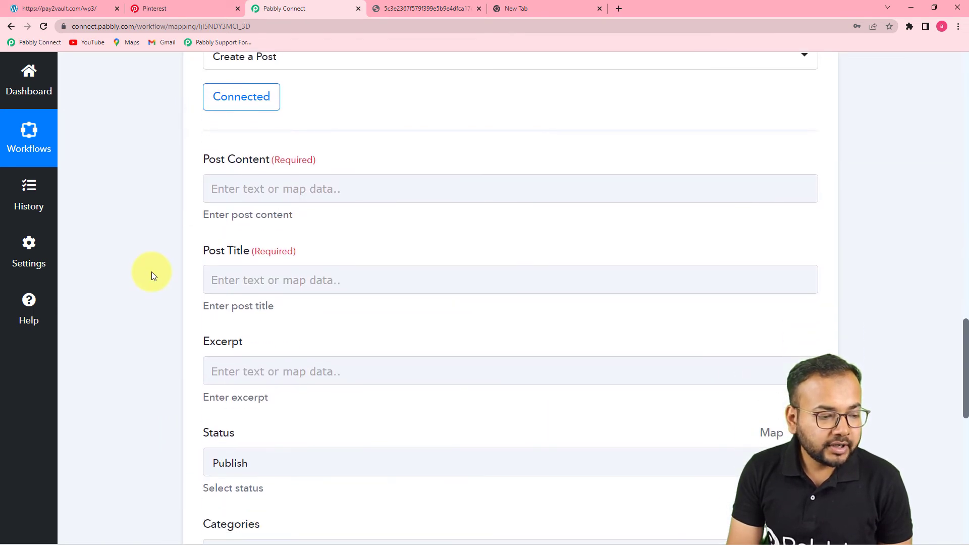
scroll(562, 255, up, 9)
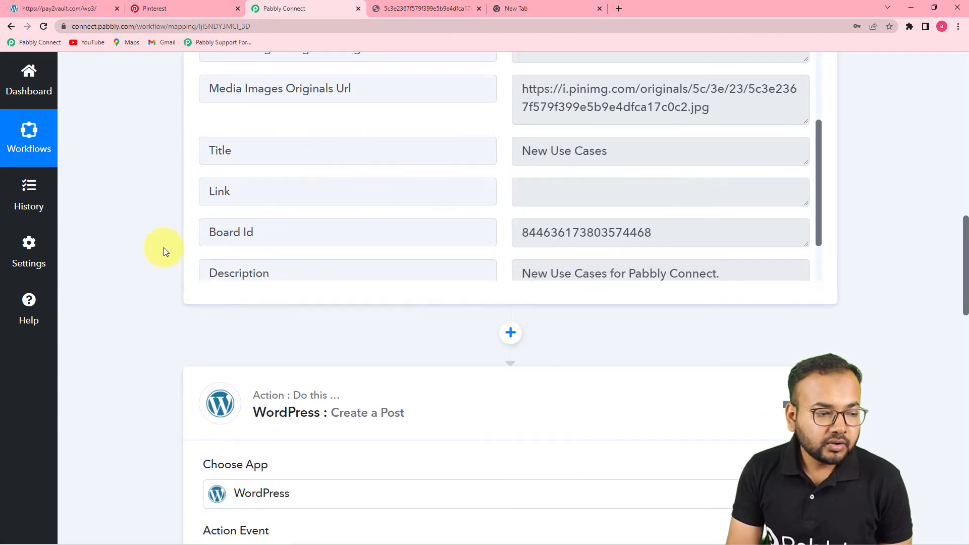
scroll(165, 247, down, 11)
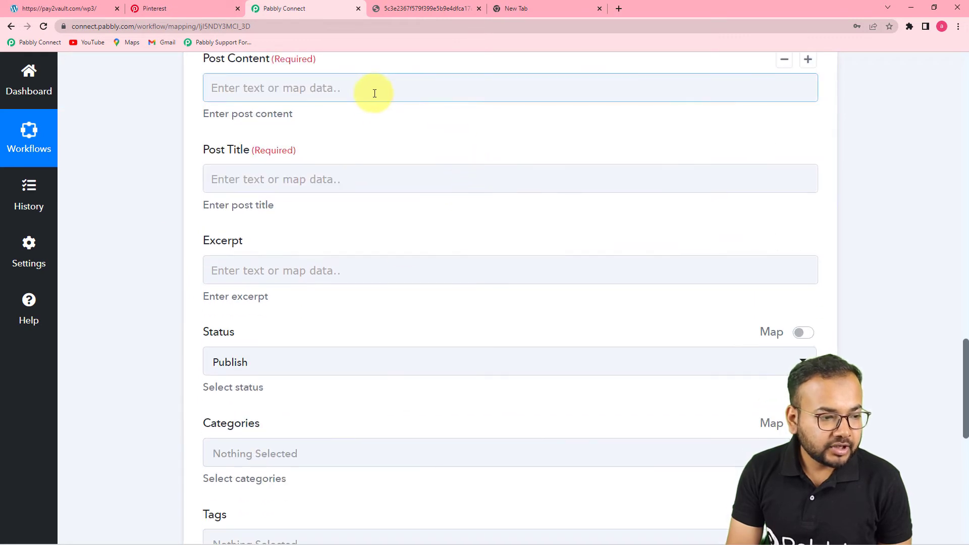
click(373, 93)
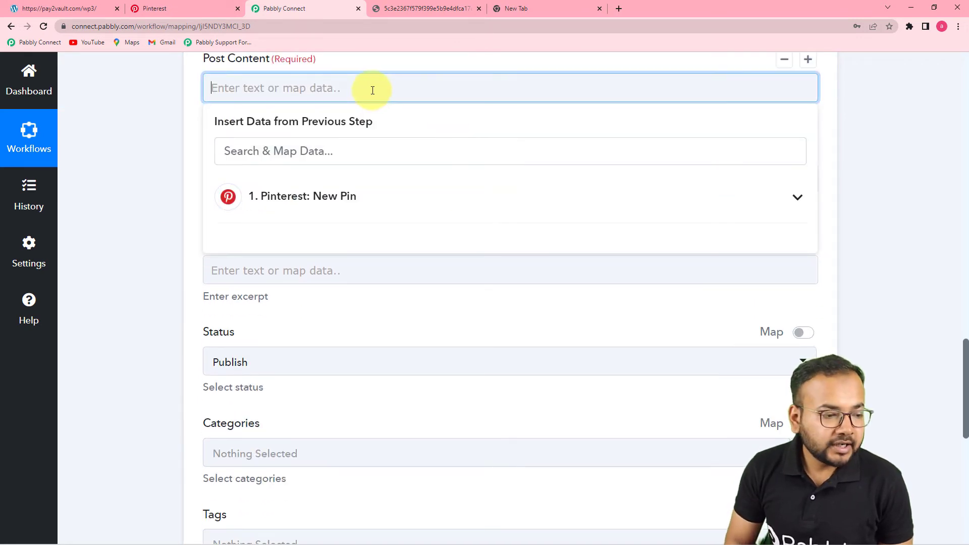
click(353, 205)
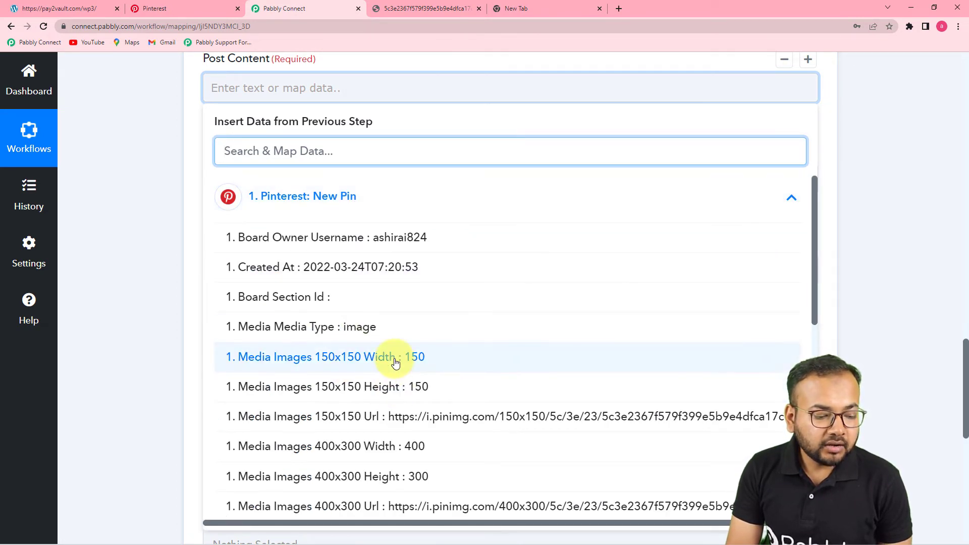
scroll(396, 361, down, 9)
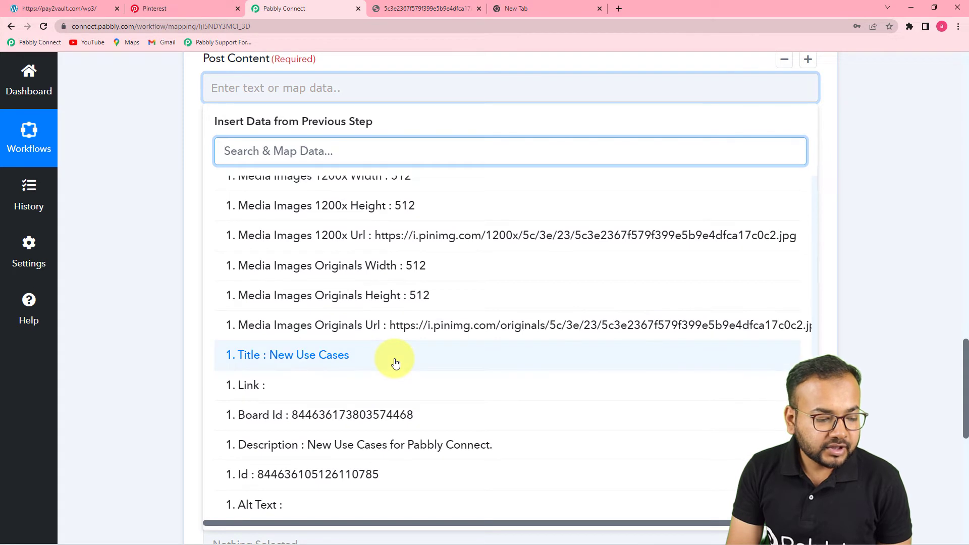
click(312, 355)
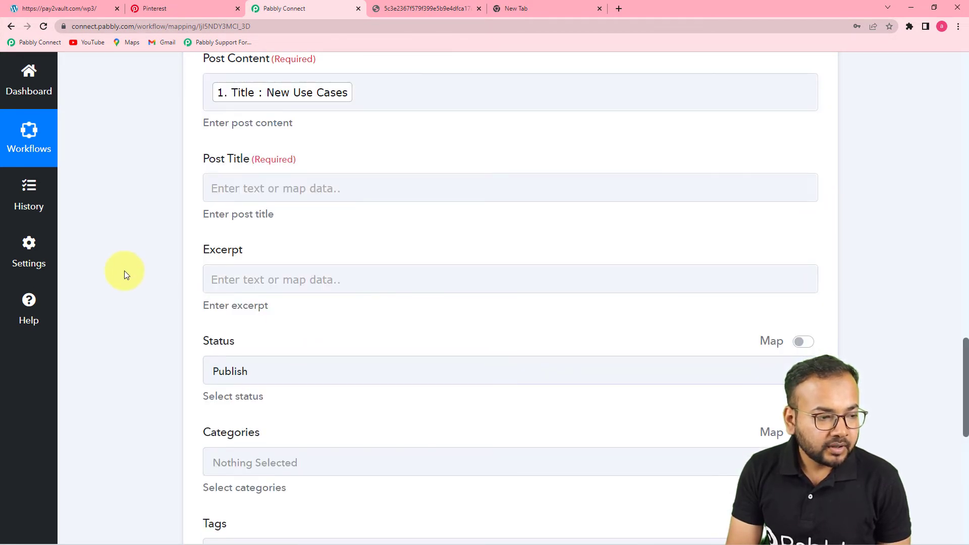
click(372, 100)
key(BackSpace)
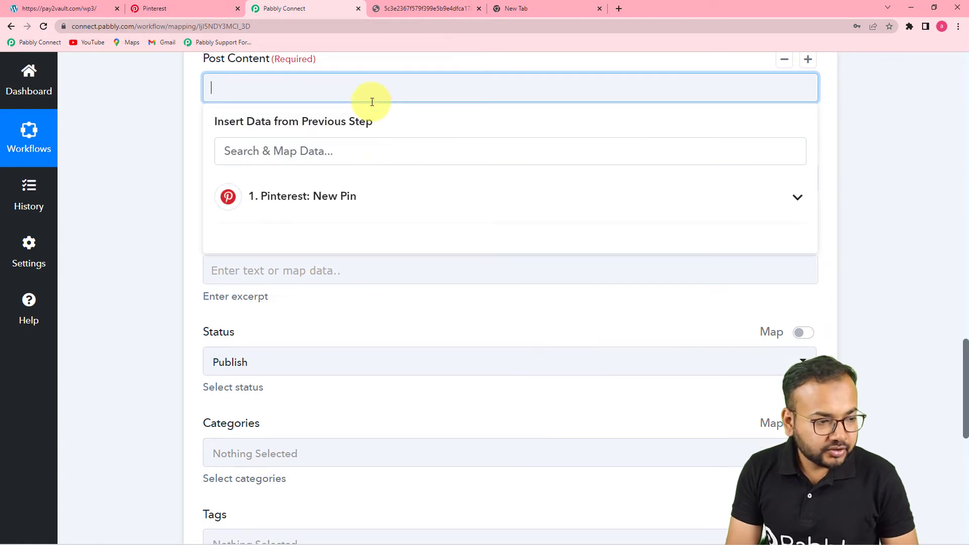
click(255, 203)
Step: Map the Pinterest pin's Title value to the Post Title field
click(261, 176)
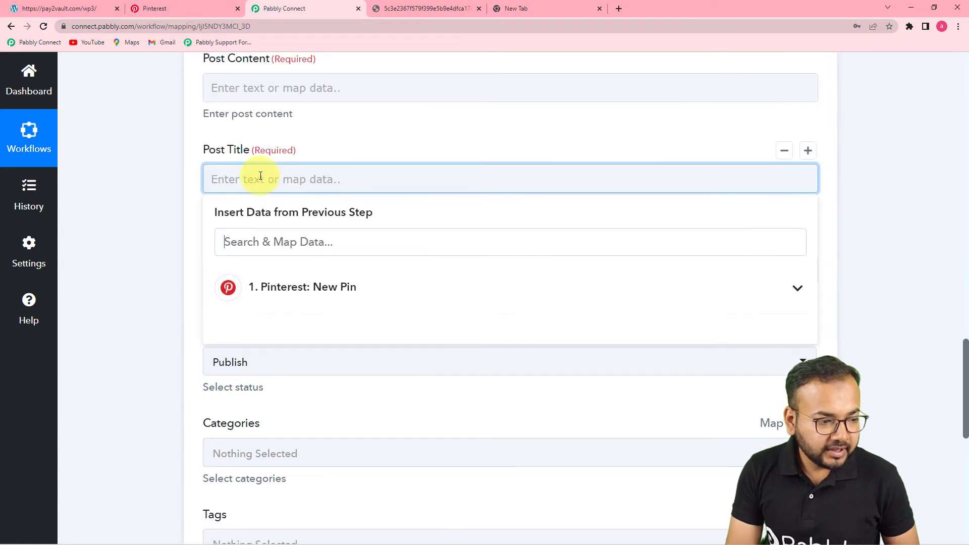
click(293, 288)
scroll(329, 457, down, 6)
scroll(329, 462, down, 3)
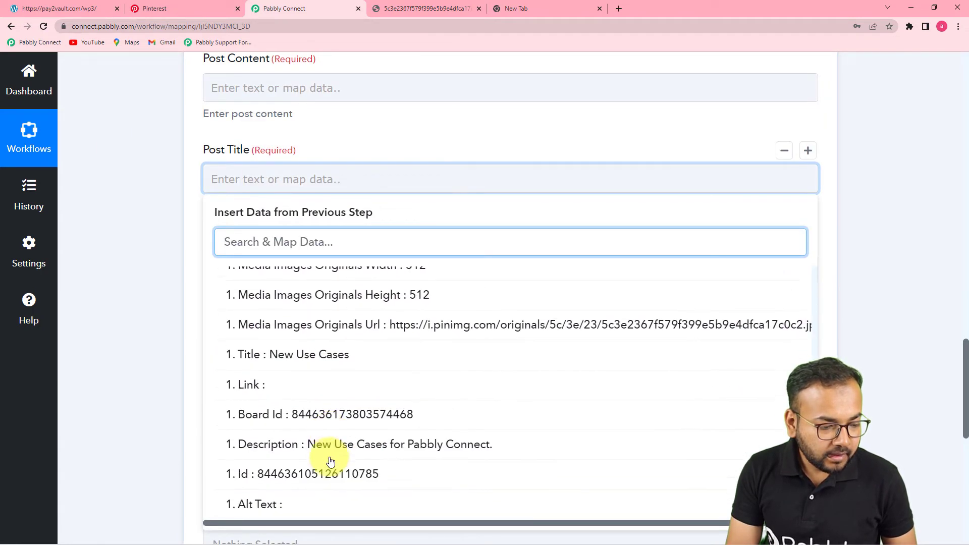
click(301, 352)
click(120, 163)
Step: Map the Pinterest pin's Description value to the Post Content field
click(277, 88)
click(296, 195)
scroll(346, 404, down, 9)
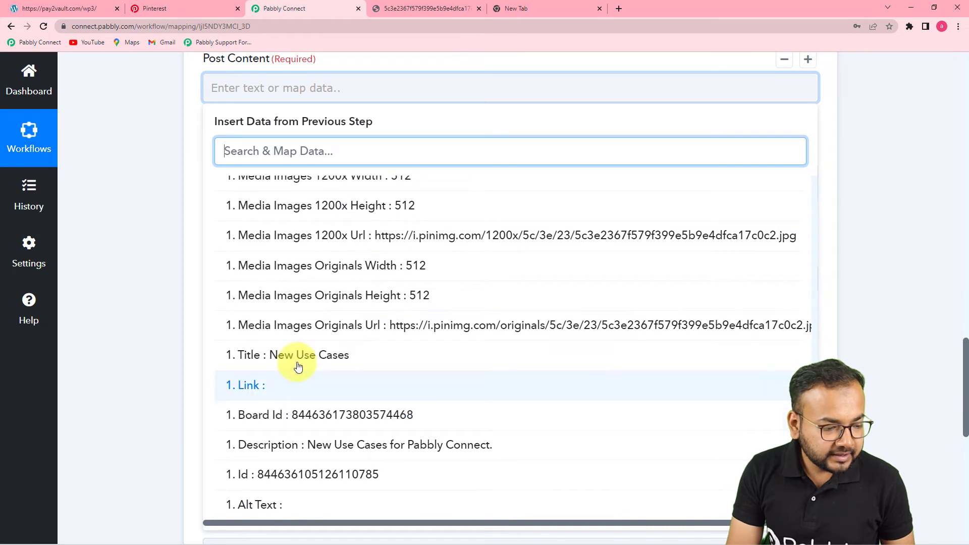
click(318, 445)
click(119, 351)
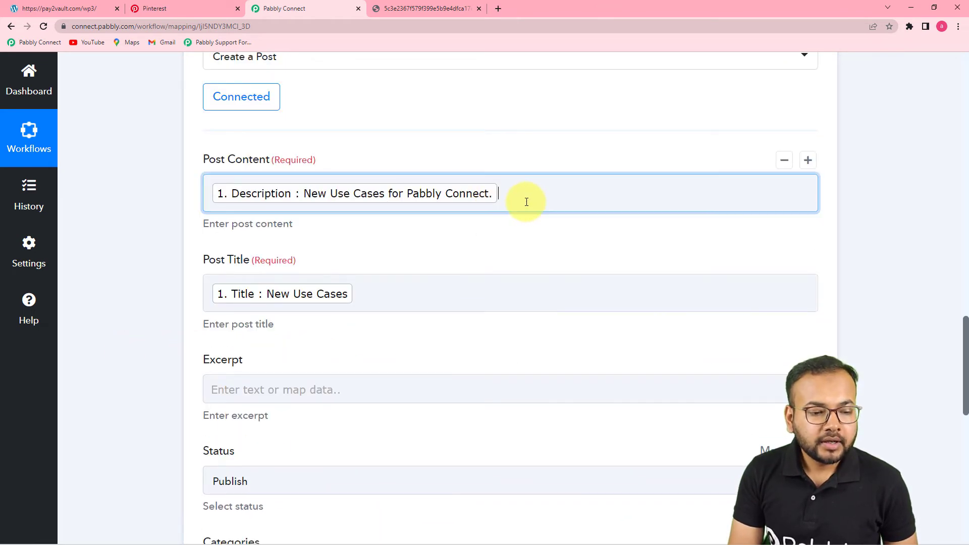
Step: Add the pin's Media Images Originals Url on a new line below the description in the Post Content field
click(526, 202)
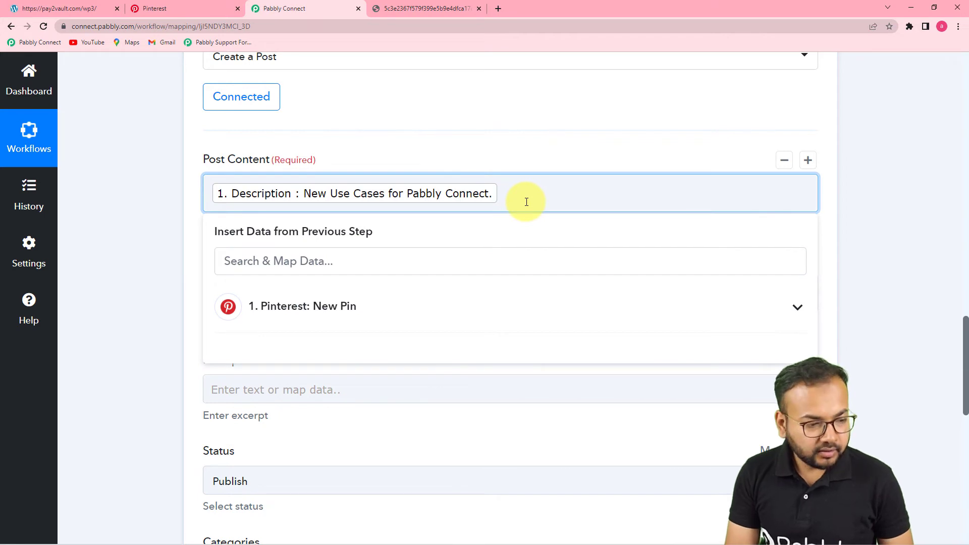
key(Return)
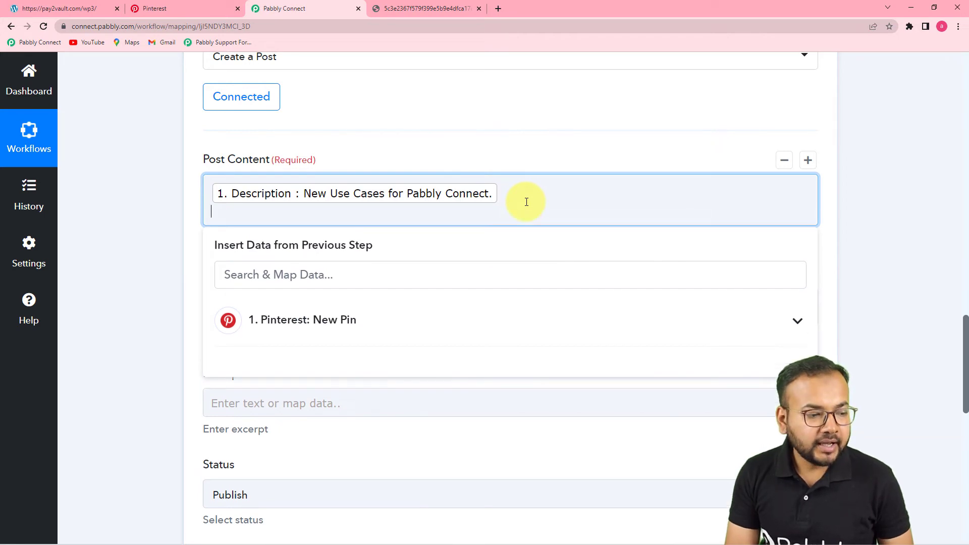
click(357, 333)
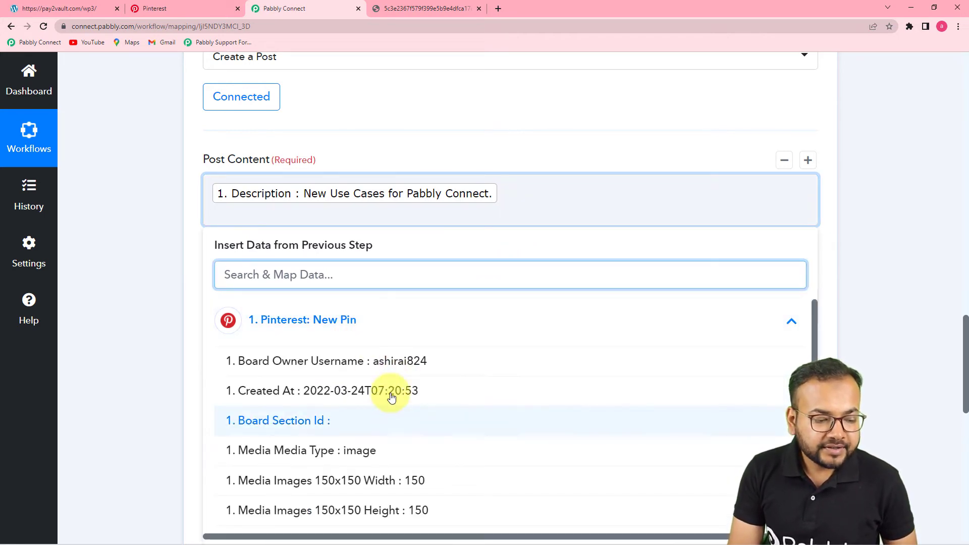
scroll(396, 373, down, 3)
scroll(366, 389, down, 4)
scroll(364, 390, down, 3)
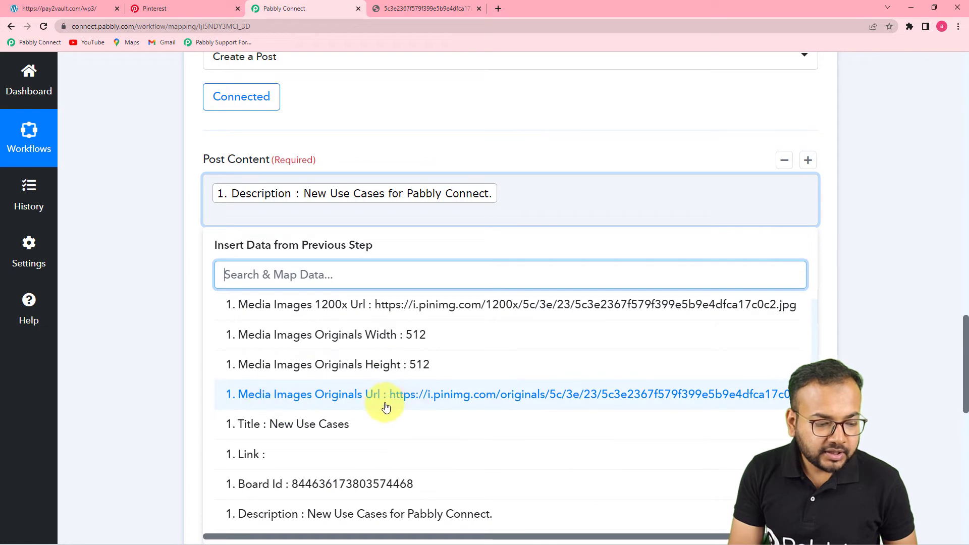
click(364, 394)
click(175, 298)
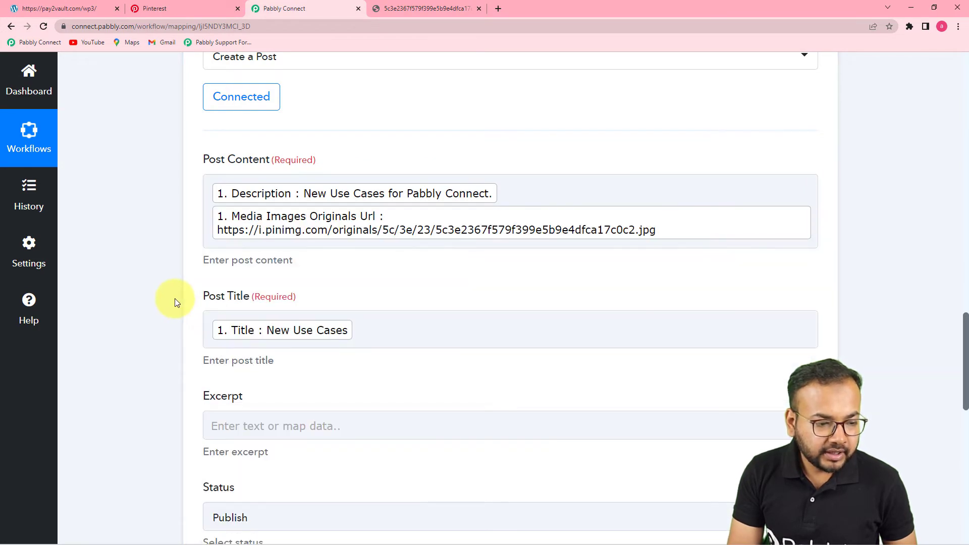
Step: Set the Status of the WordPress post to Publish
scroll(175, 298, down, 4)
scroll(174, 302, down, 2)
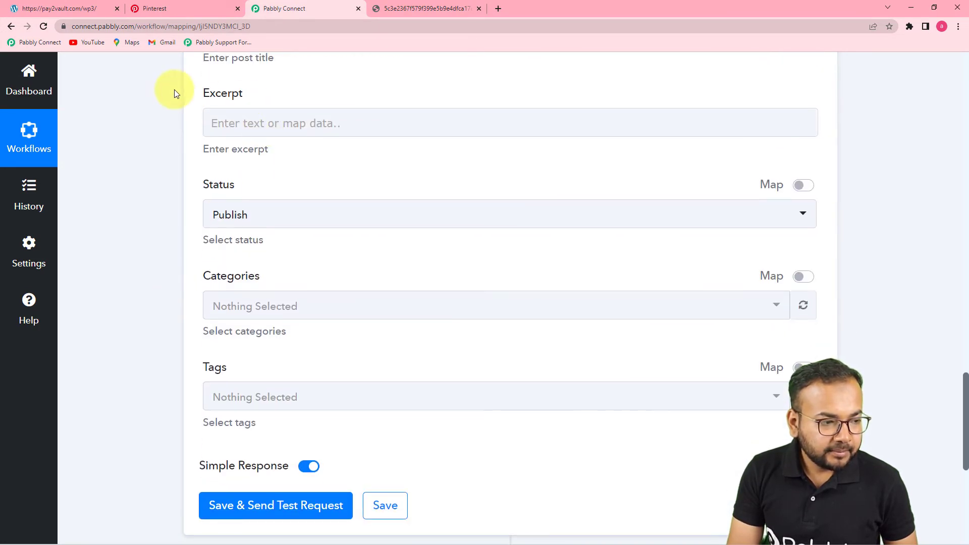
scroll(401, 209, down, 2)
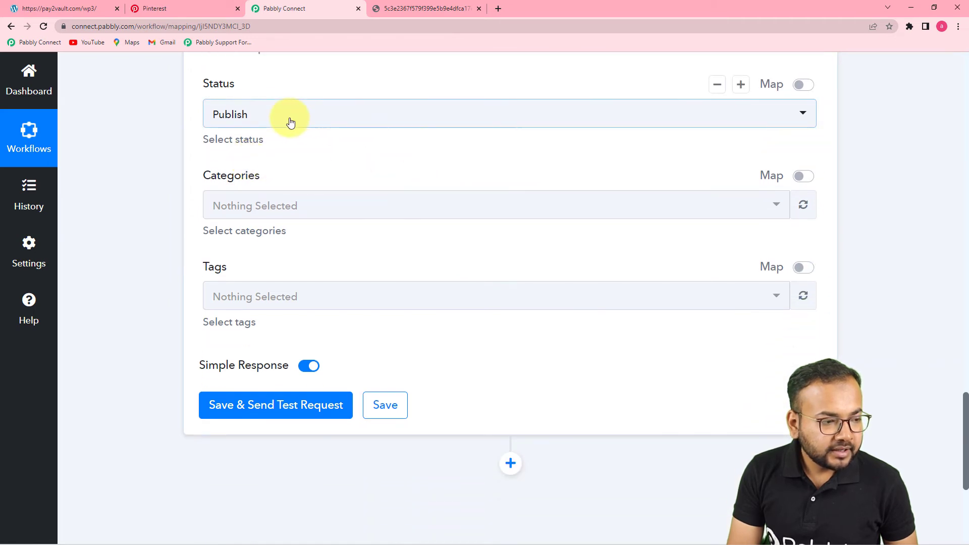
click(348, 119)
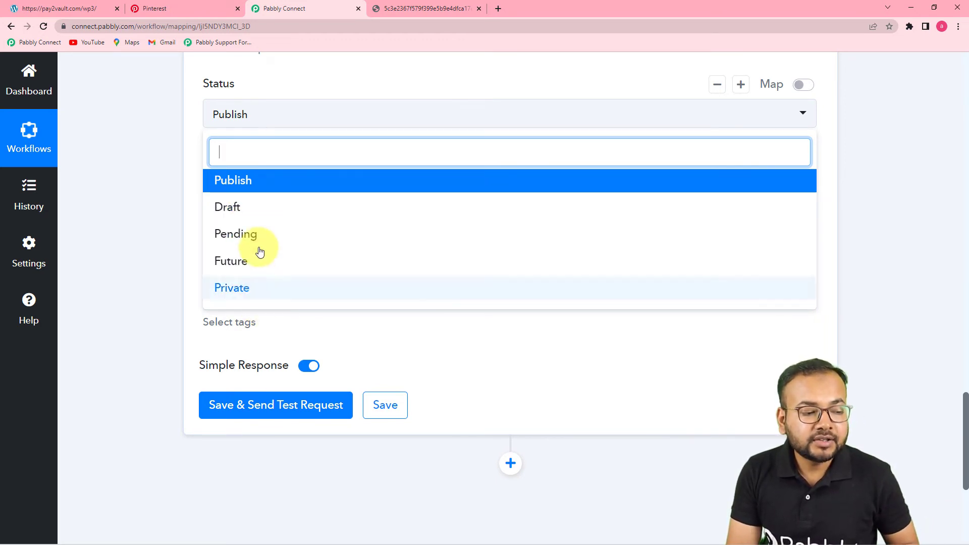
click(254, 188)
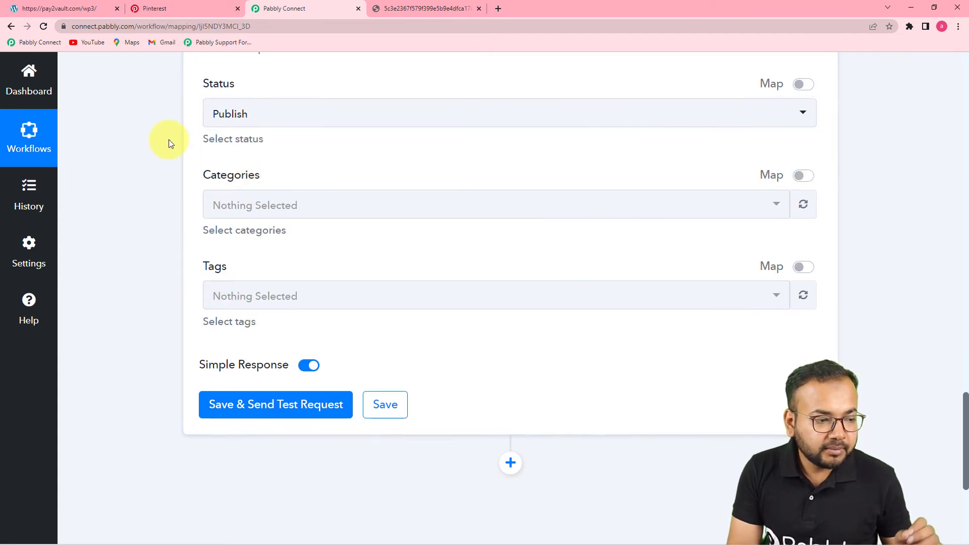
Step: Look at the optional Categories choices and the Tags field, leaving both without a selection
scroll(166, 140, down, 2)
click(351, 105)
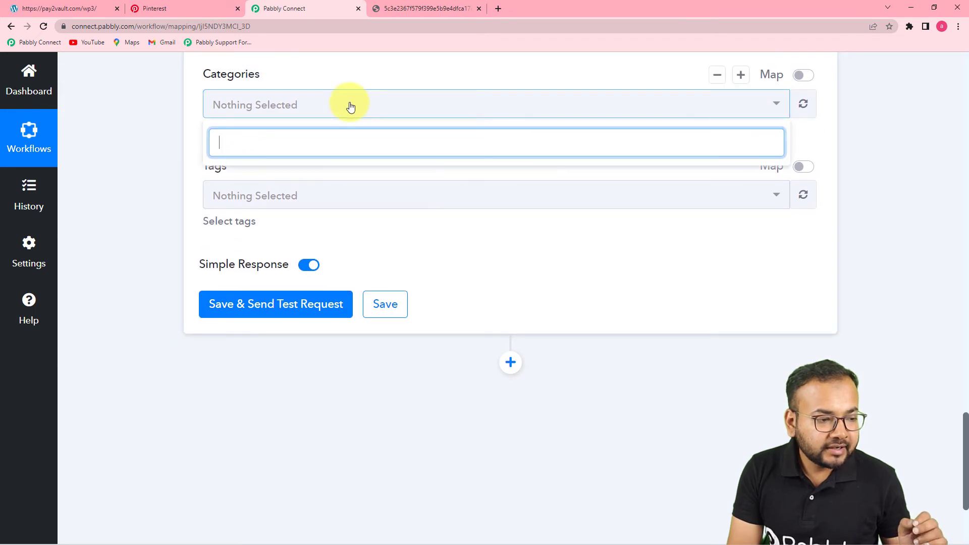
click(325, 84)
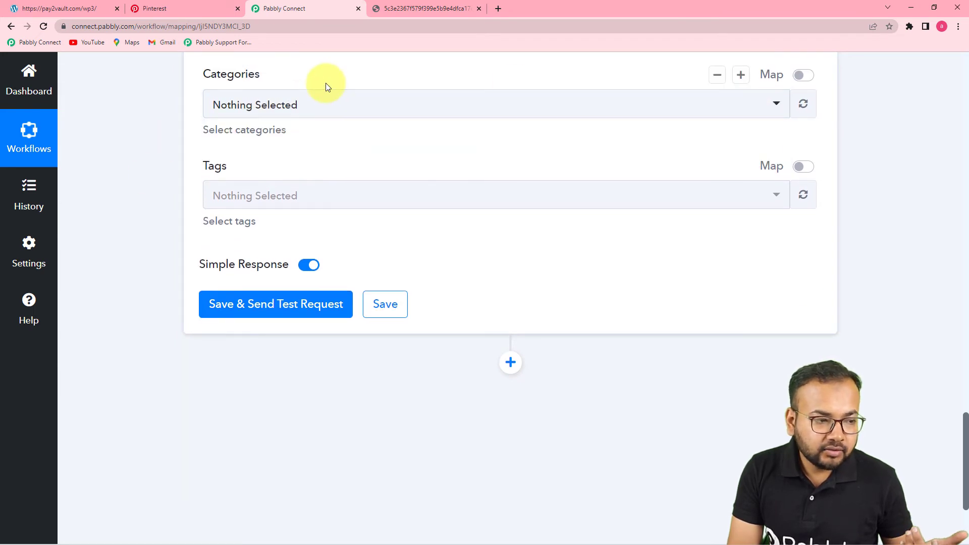
scroll(418, 154, down, 2)
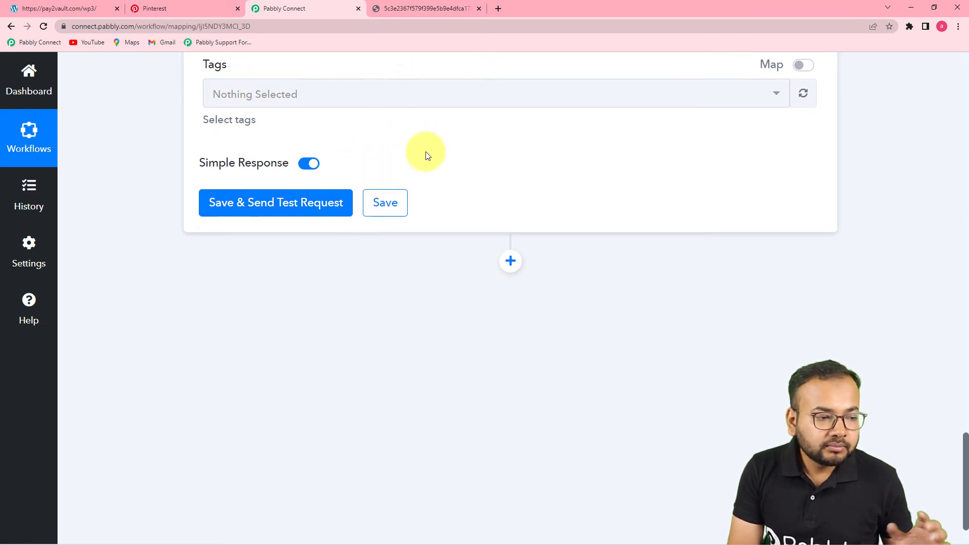
scroll(429, 151, up, 1)
scroll(429, 148, up, 3)
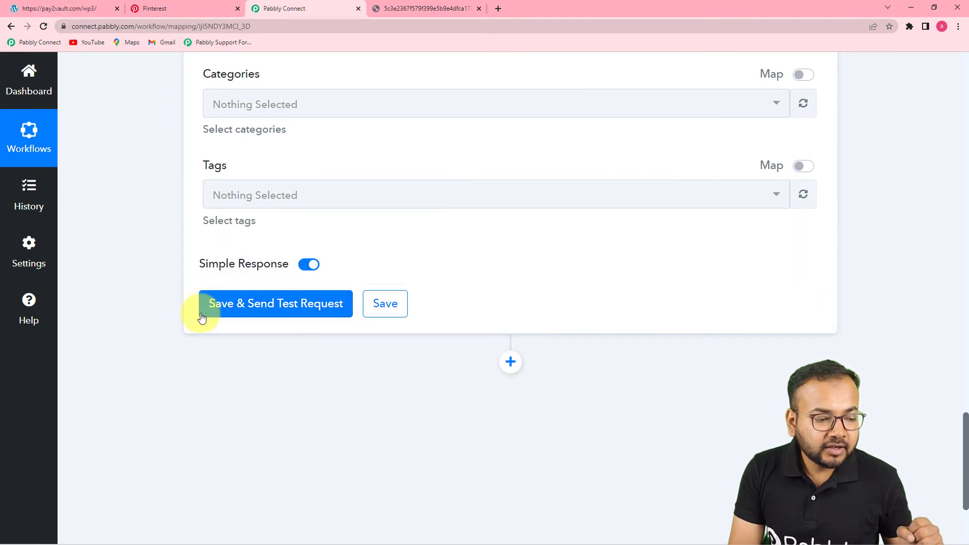
Step: Check the existing posts on the WordPress site, and save the Create a Post action in Pabbly Connect with a test request
click(75, 8)
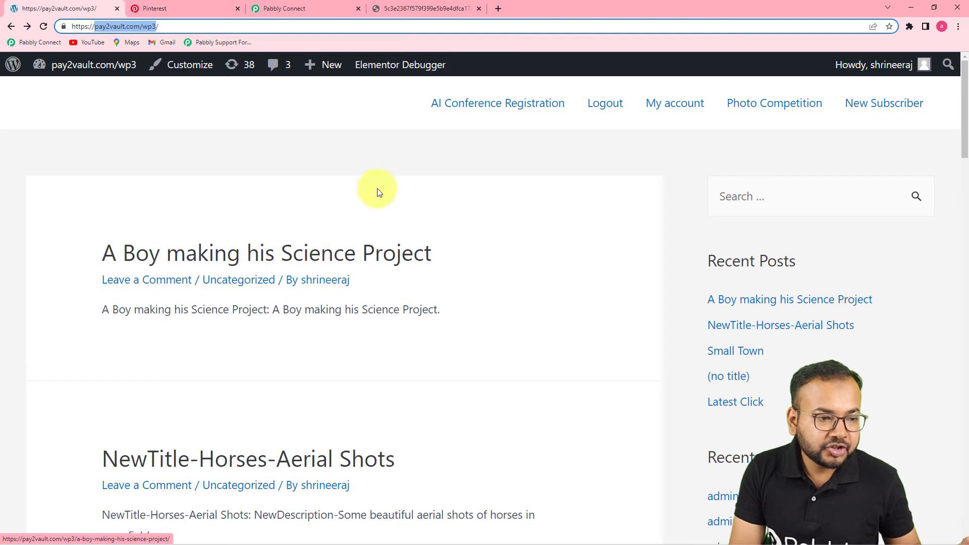
click(314, 7)
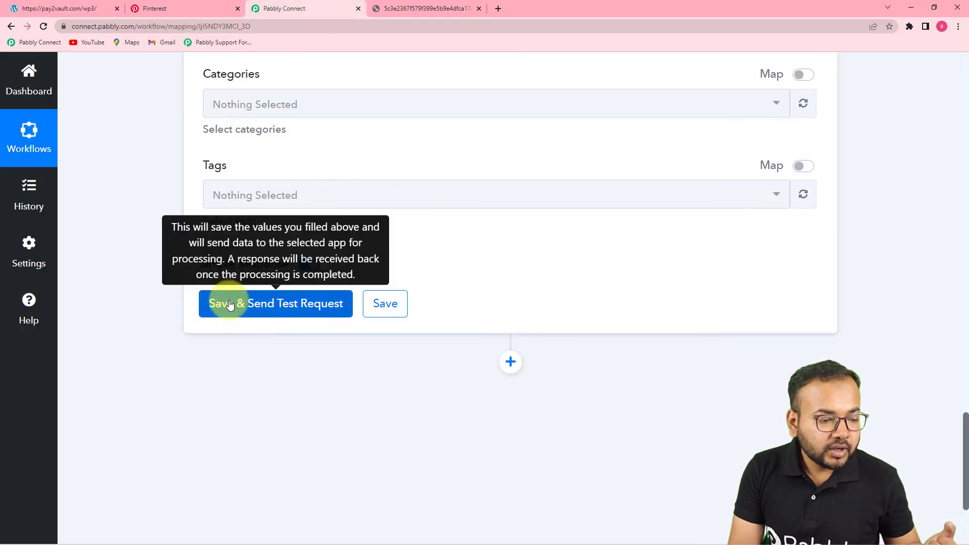
click(338, 305)
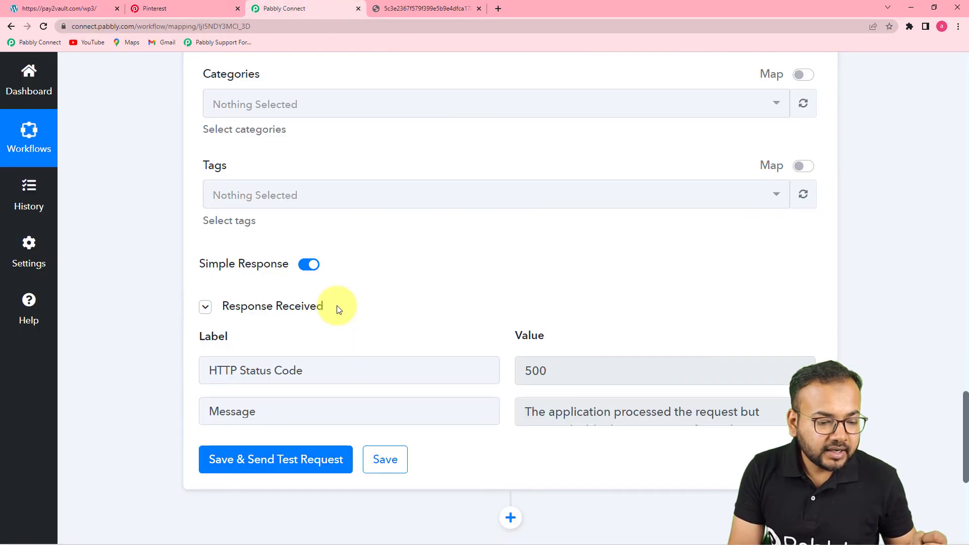
scroll(354, 335, up, 3)
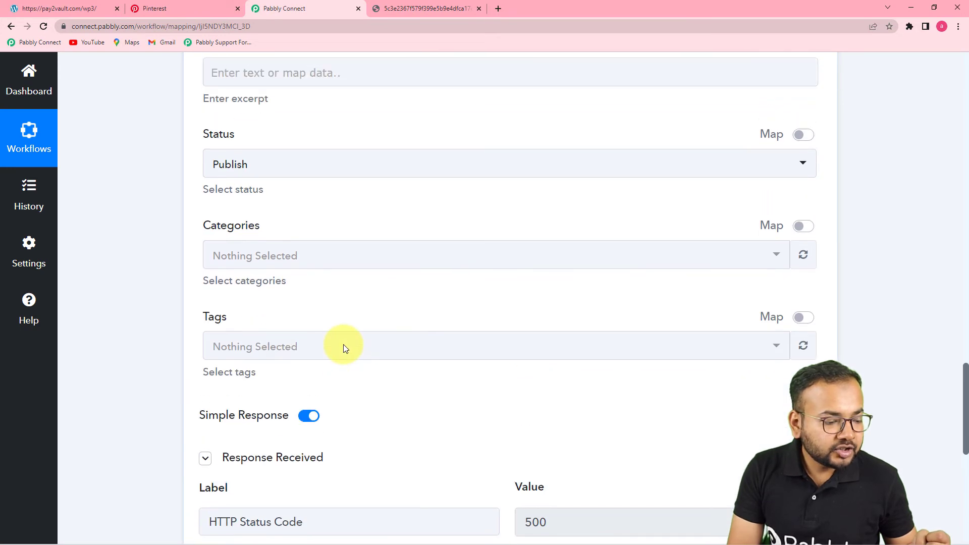
scroll(343, 346, down, 1)
scroll(136, 151, up, 3)
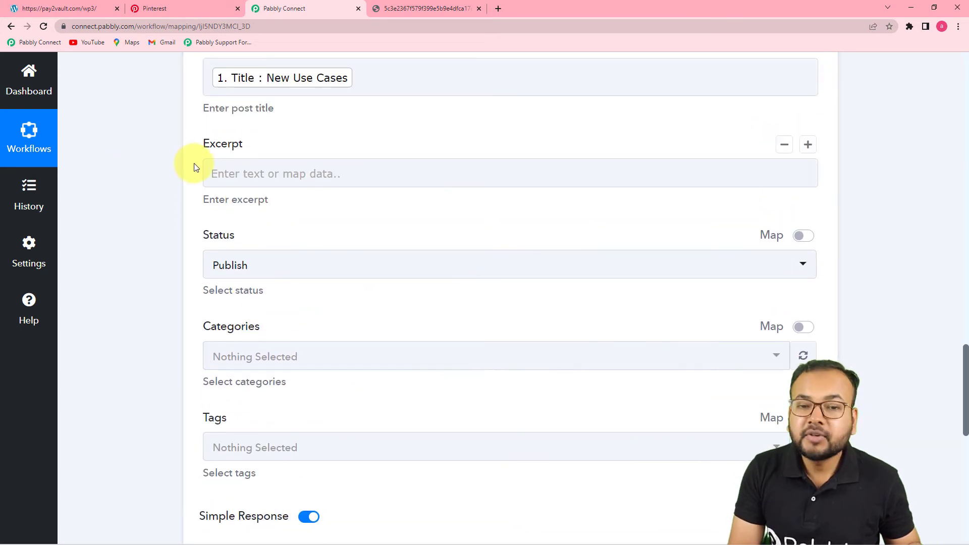
Step: Reload the WordPress site and open the New Use Cases post to examine its description and image
click(68, 10)
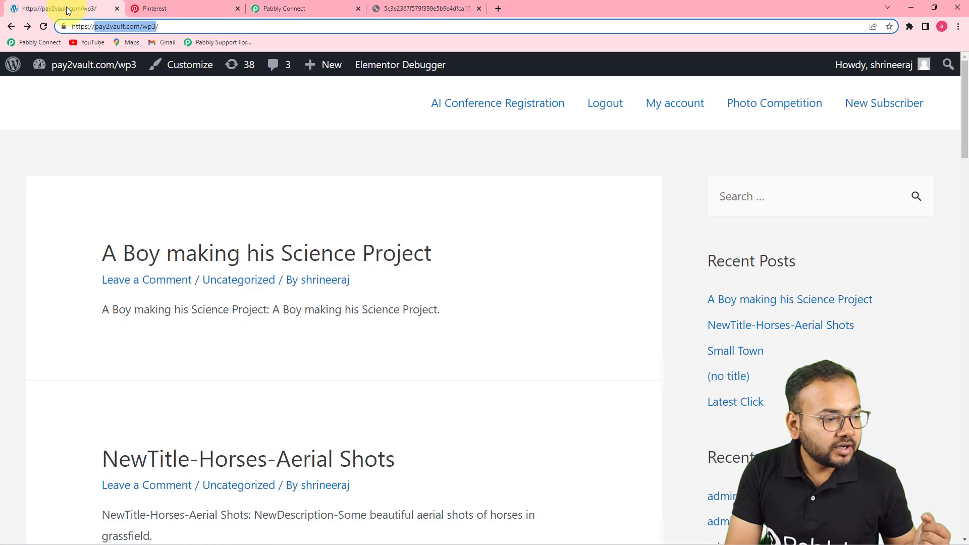
click(43, 28)
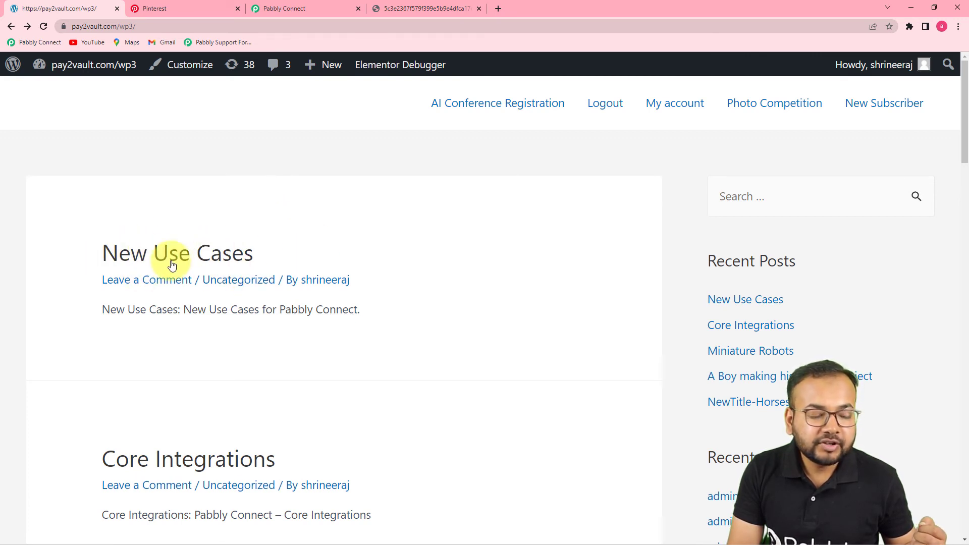
click(201, 259)
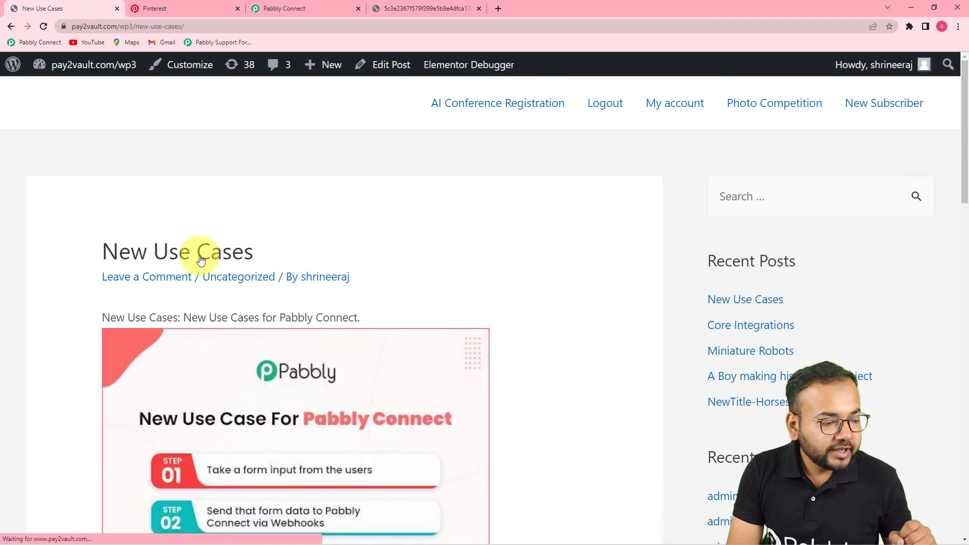
scroll(200, 256, down, 3)
scroll(200, 256, down, 1)
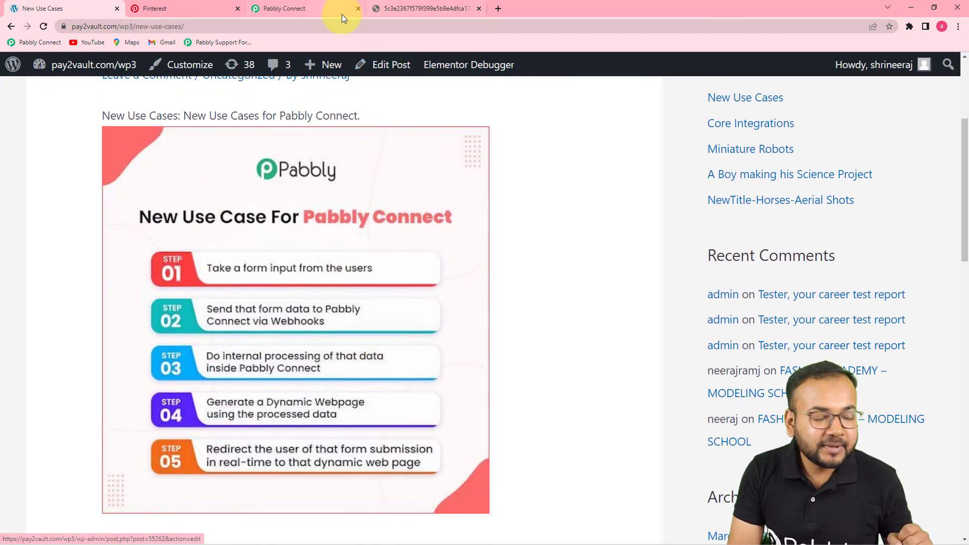
Step: Compare the title, description and image of the original Pinterest pin with the WordPress post
click(205, 5)
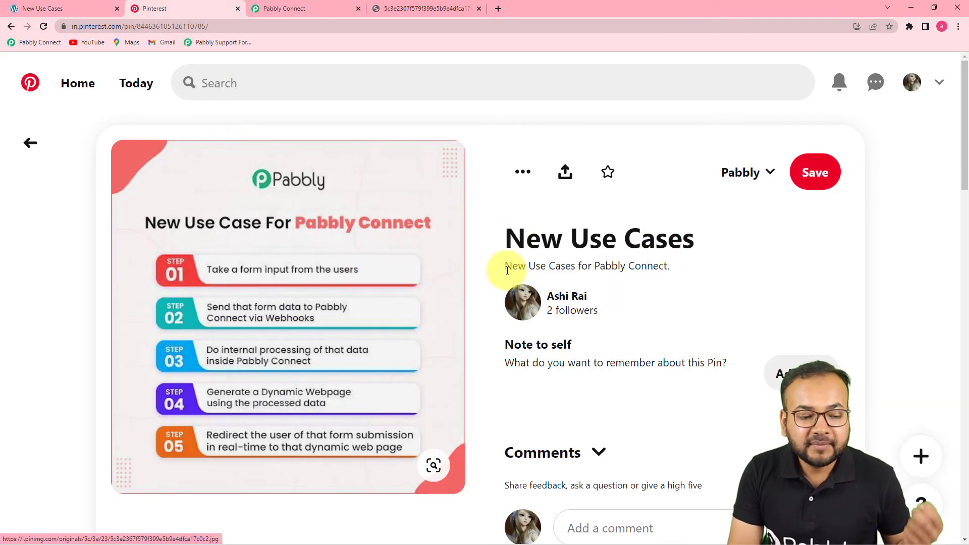
click(91, 14)
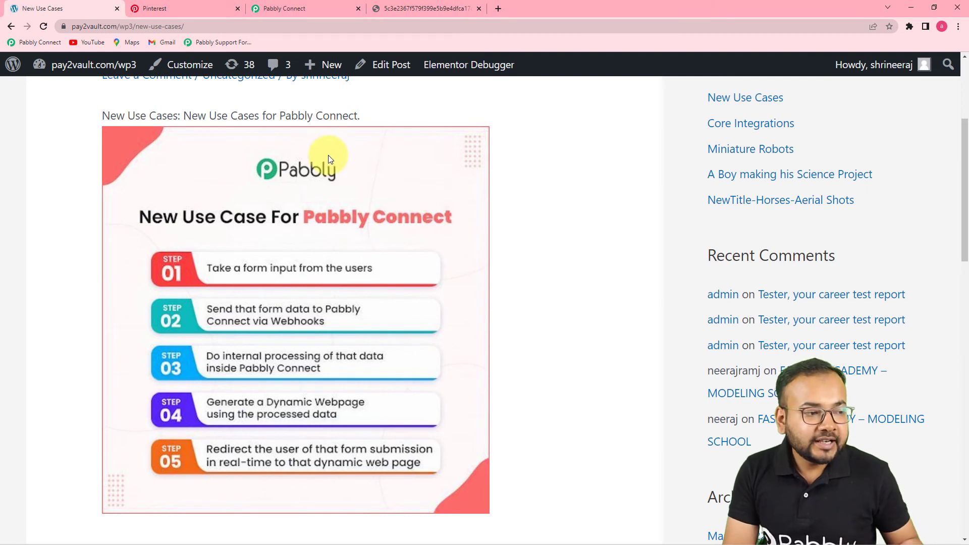
Step: Review the whole workflow in Pabbly Connect, from the Pinterest New Pin trigger and its response to the mapped Create a Post fields
click(312, 11)
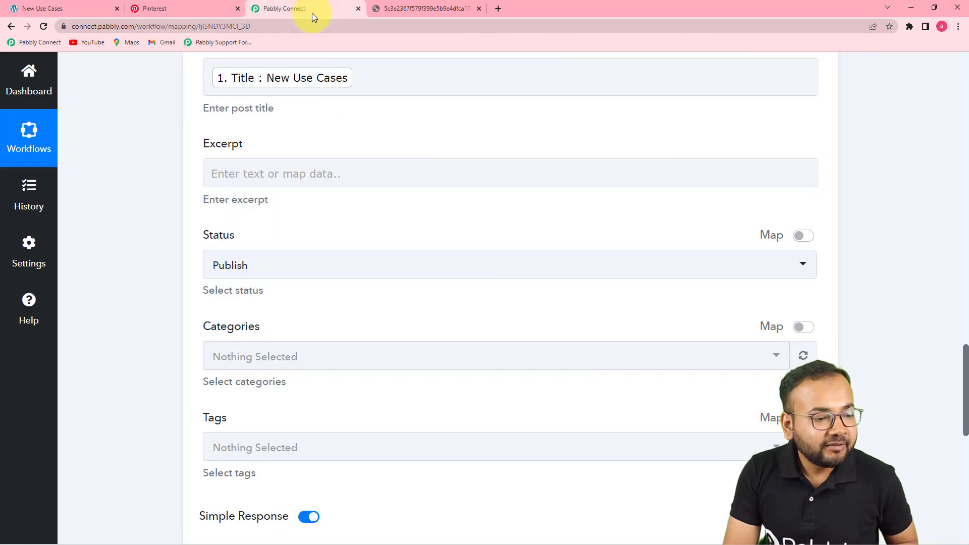
scroll(689, 347, up, 3)
scroll(691, 349, up, 10)
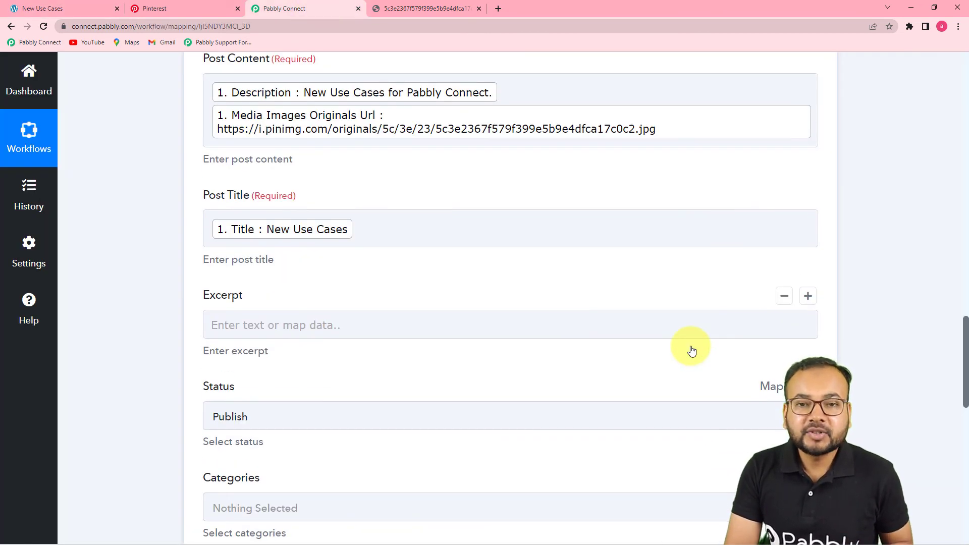
scroll(694, 359, up, 15)
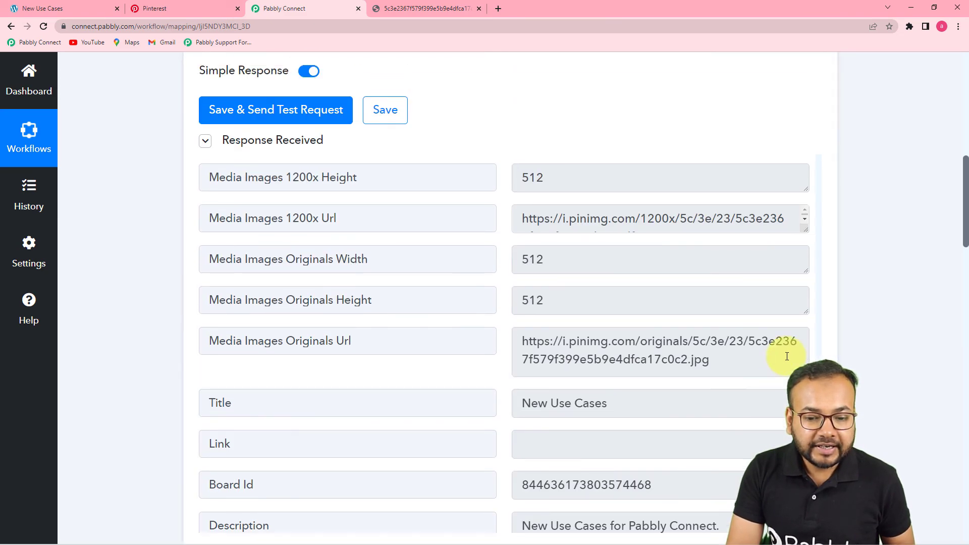
scroll(875, 305, up, 5)
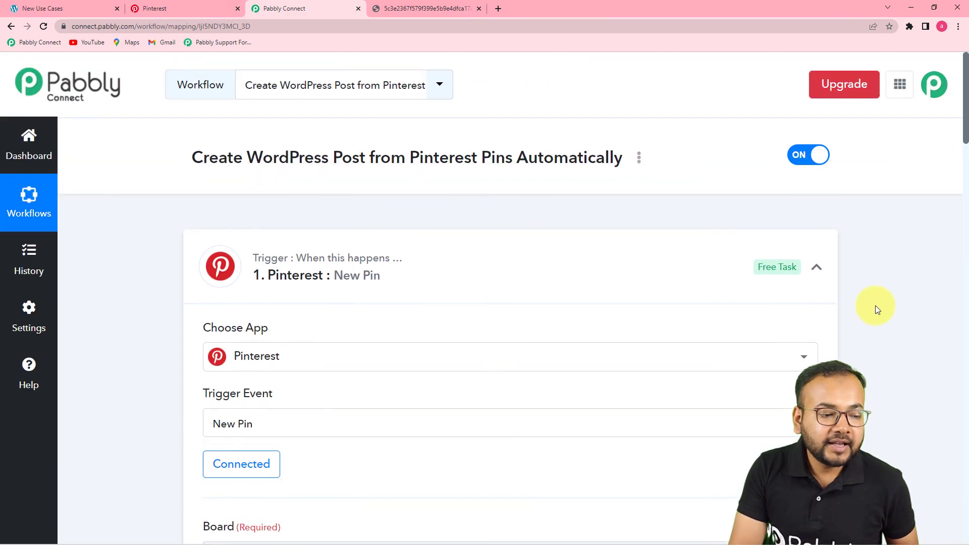
scroll(847, 326, down, 10)
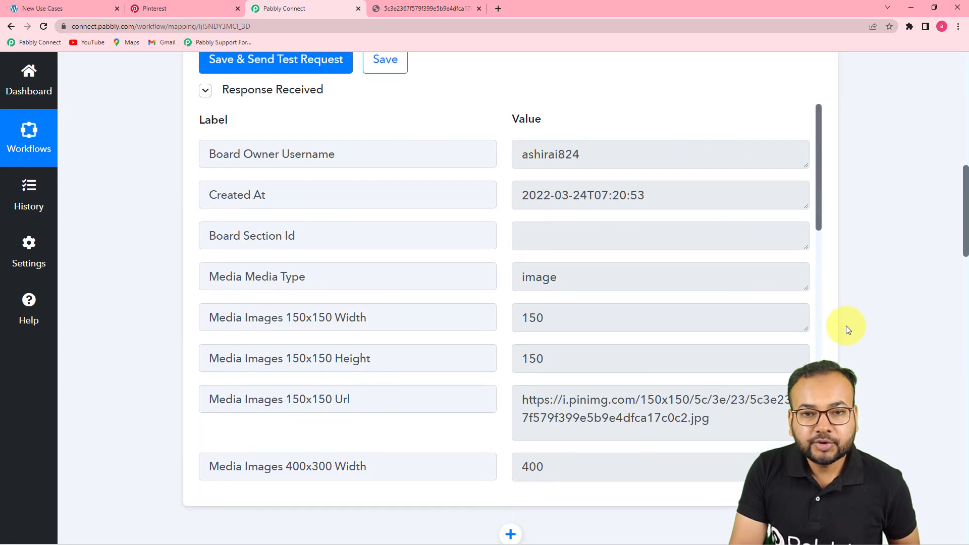
scroll(846, 326, down, 5)
scroll(845, 326, down, 4)
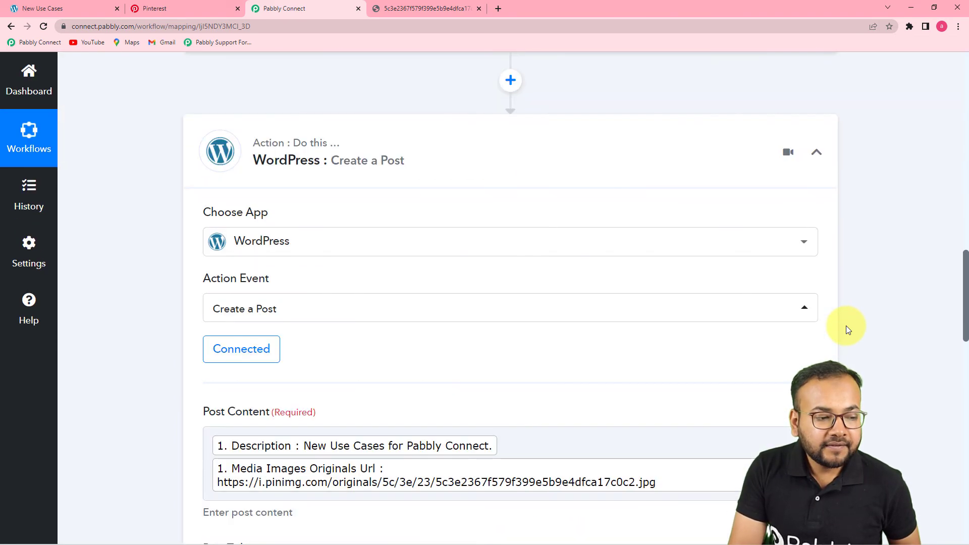
scroll(846, 325, down, 1)
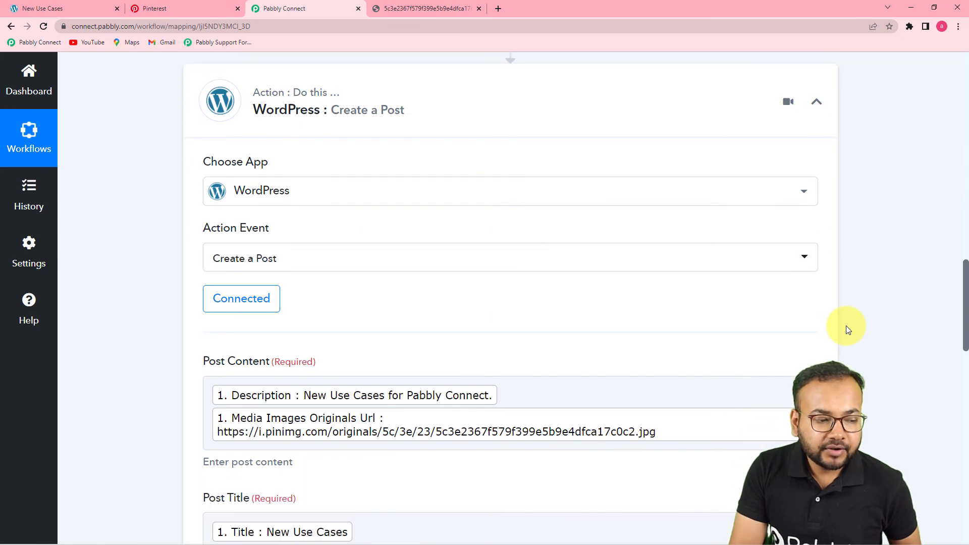
scroll(846, 325, down, 2)
scroll(846, 325, down, 2)
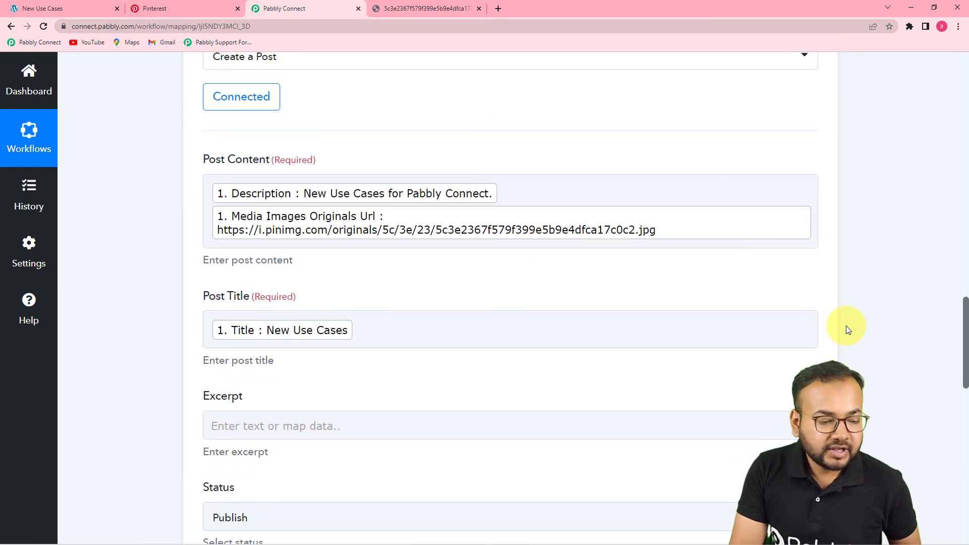
scroll(856, 259, down, 2)
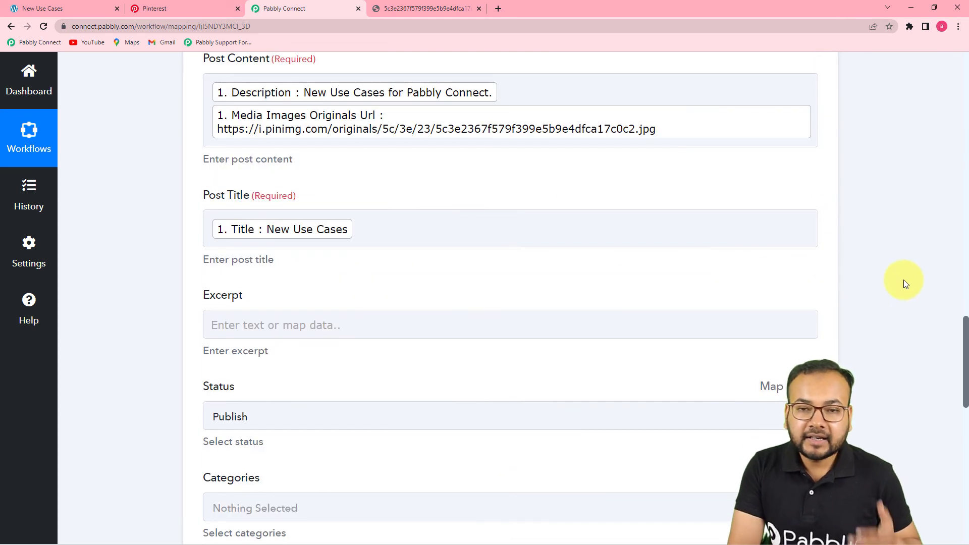
Step: View the source pin on Pinterest and the matching WordPress post once more, and return to the Pabbly Connect workflow
click(208, 10)
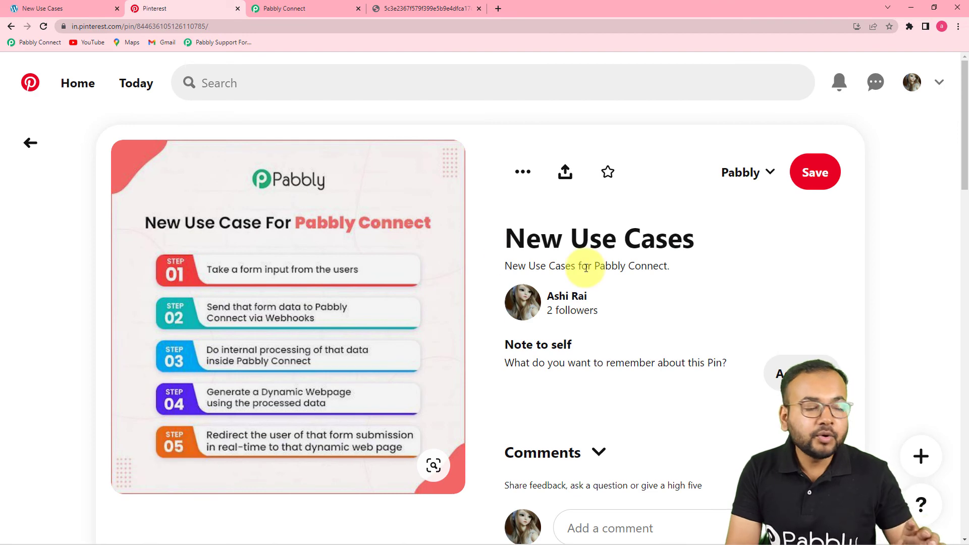
click(69, 9)
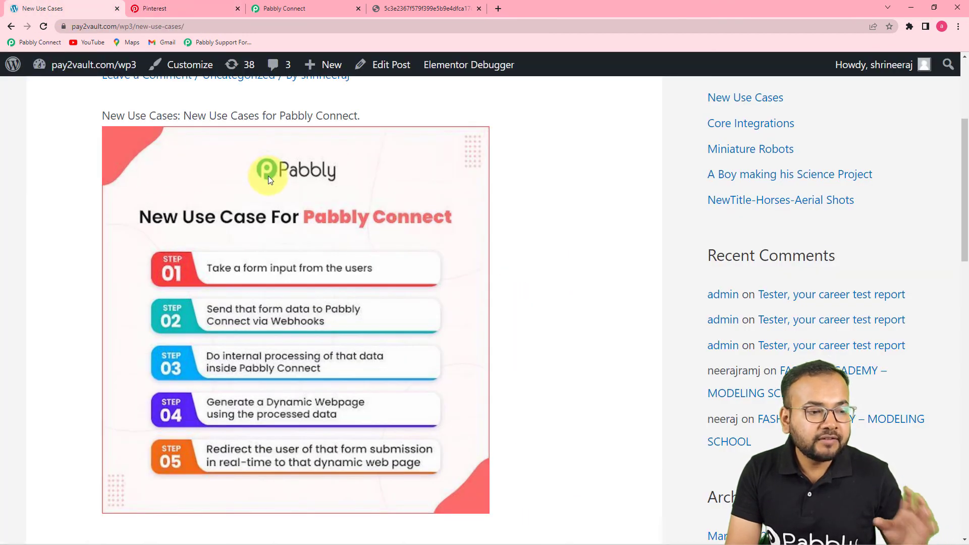
click(276, 10)
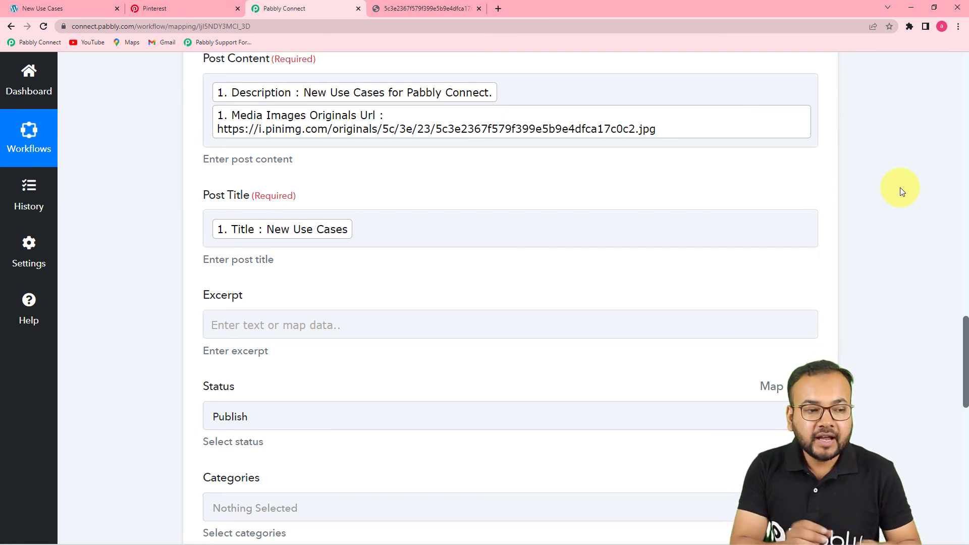
Step: Review the mapped Post Content and Post Title fields and the response received for the Create a Post action
click(223, 235)
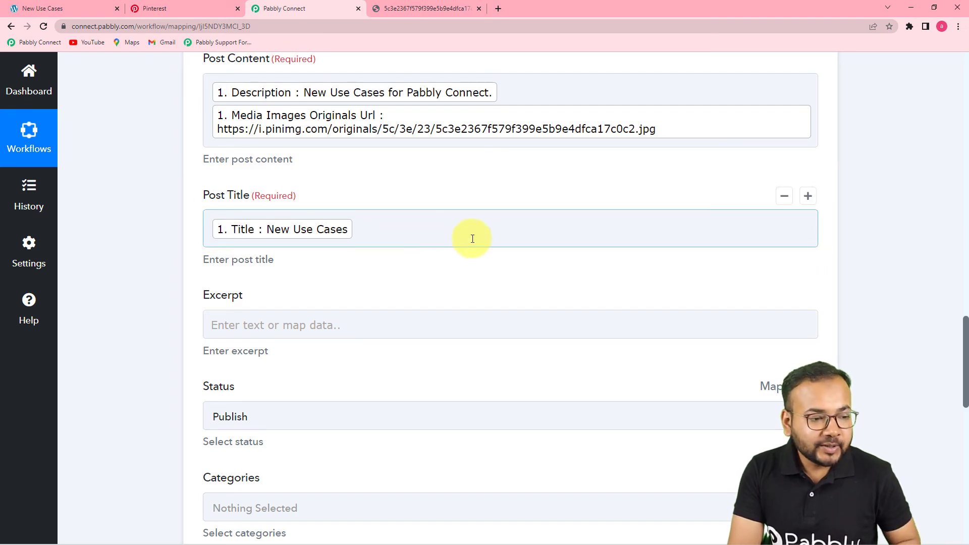
scroll(485, 240, down, 5)
scroll(742, 328, down, 7)
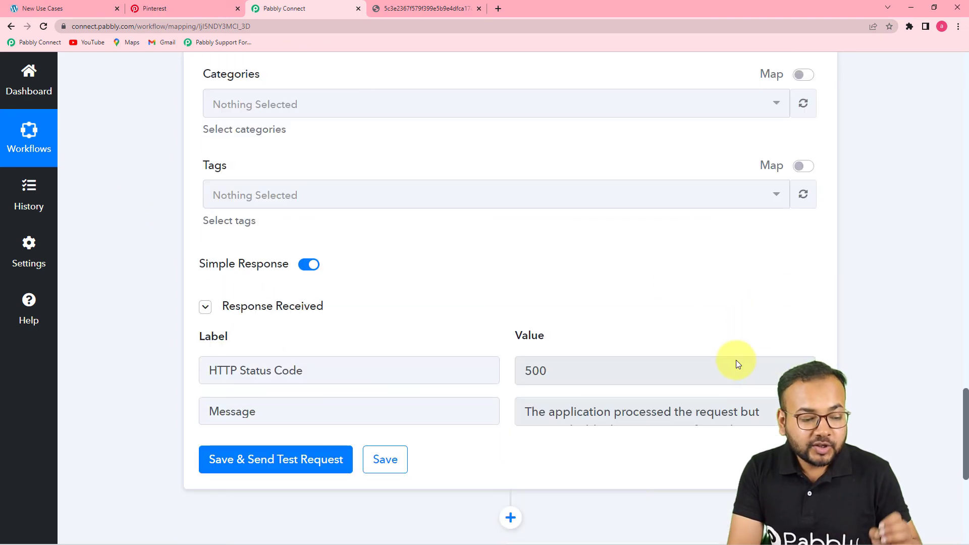
scroll(737, 366, up, 5)
scroll(745, 374, up, 10)
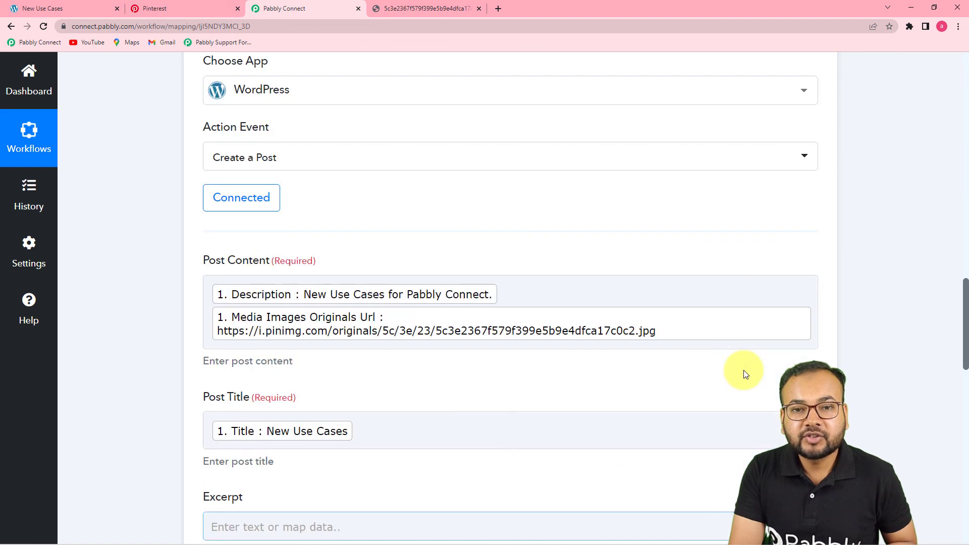